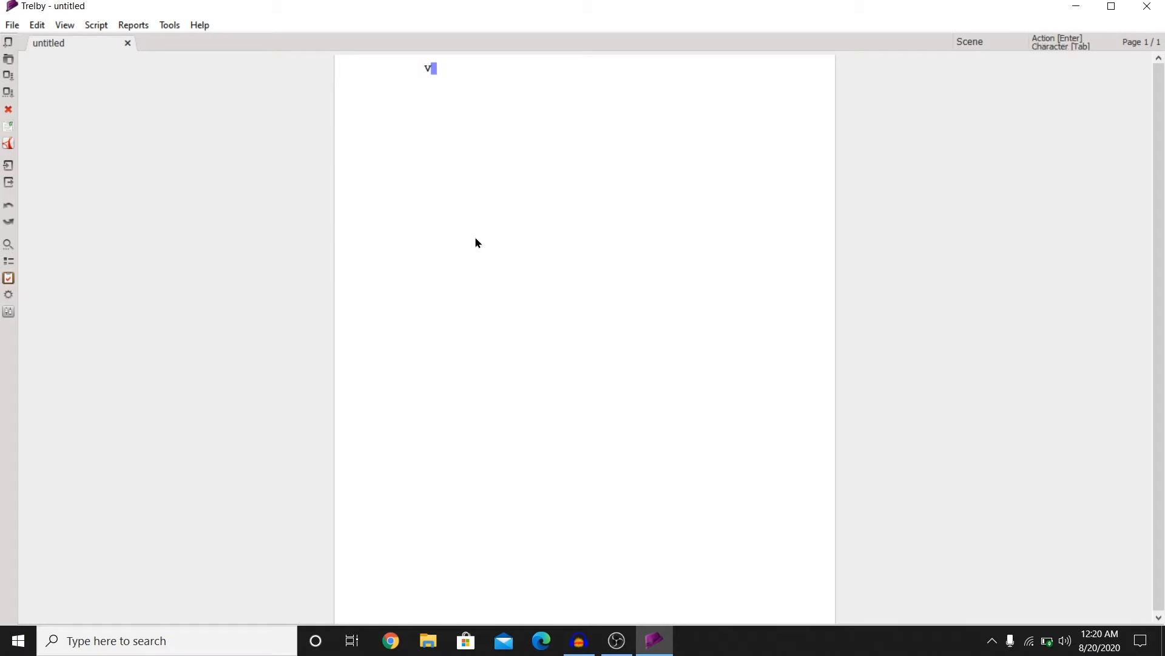
- Delete the stray letter "v" from the first line of the untitled script
key(BackSpace)
click(12, 25)
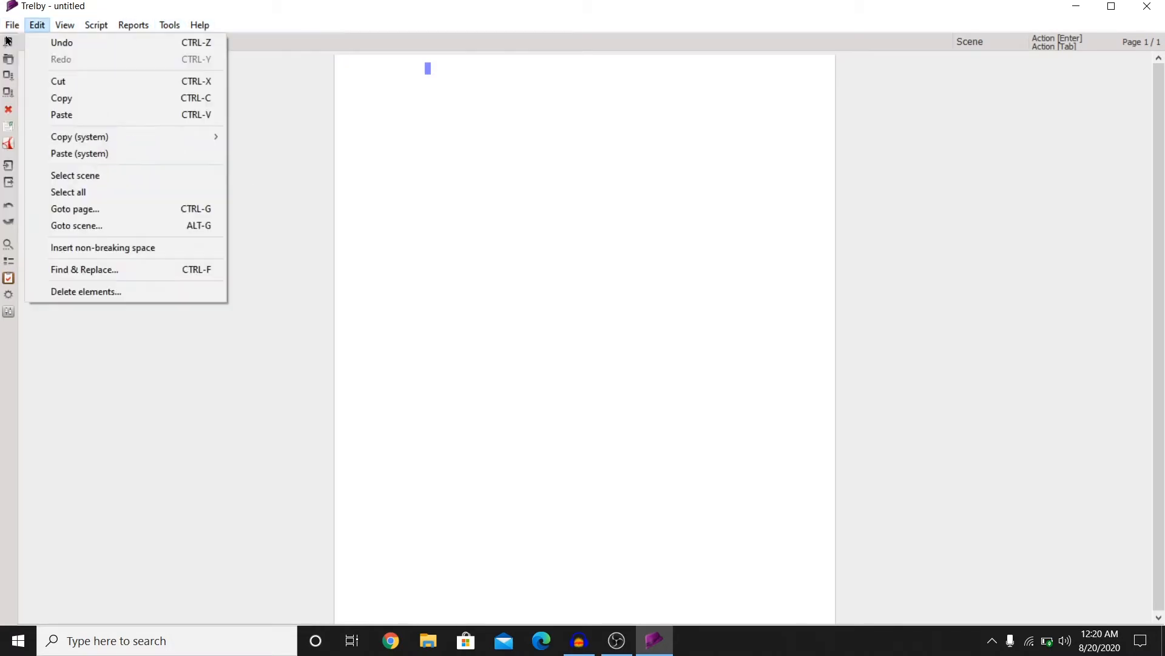
click(423, 23)
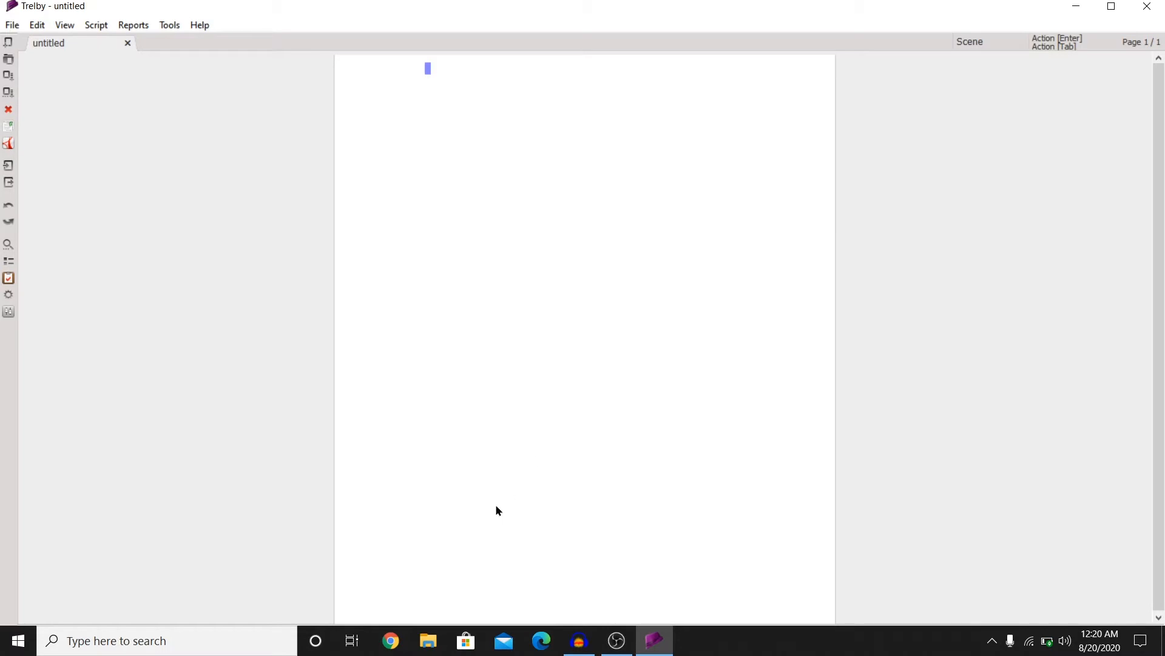
- Switch to Chrome and open the trelby.org home page
click(390, 641)
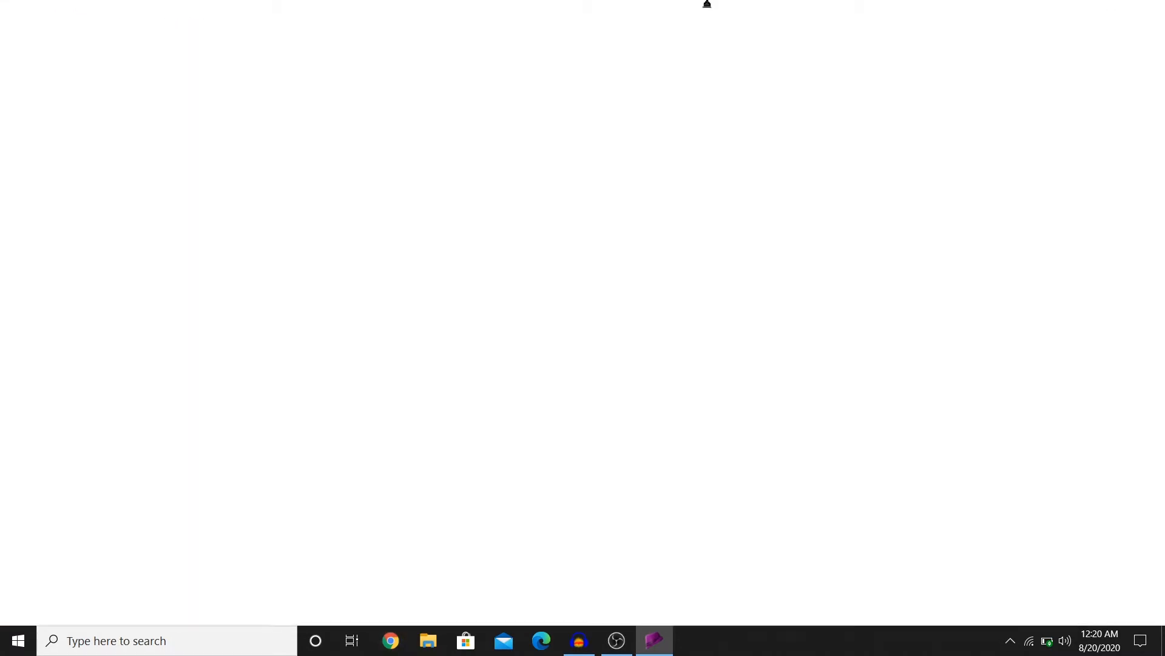
text(trelby.org)
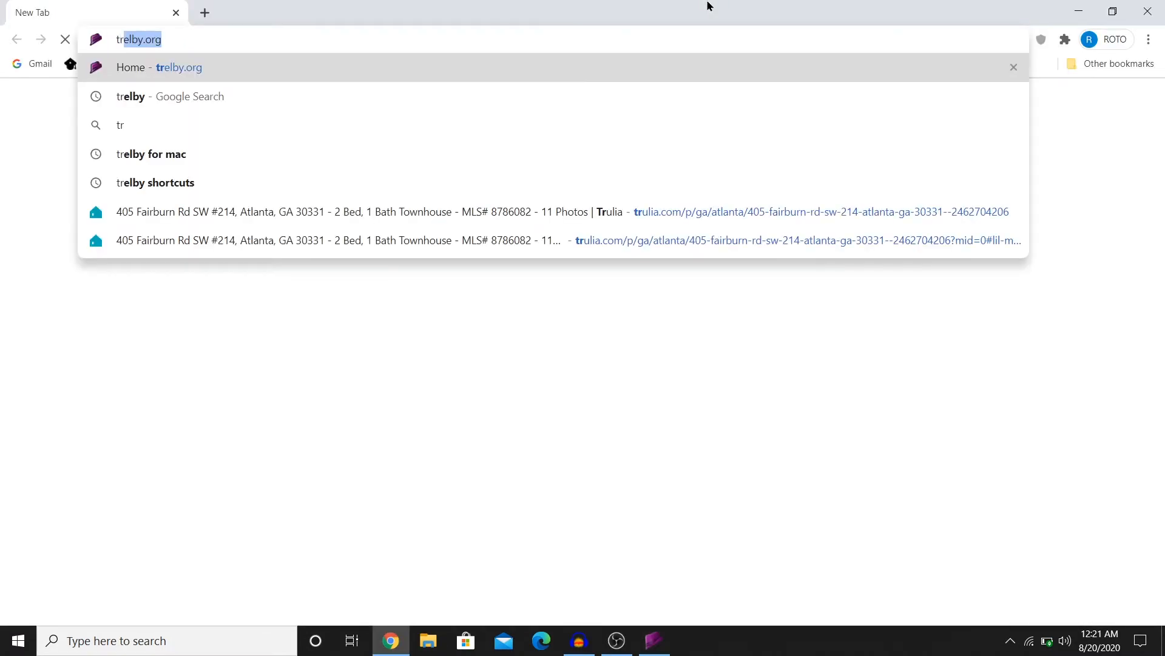
click(526, 63)
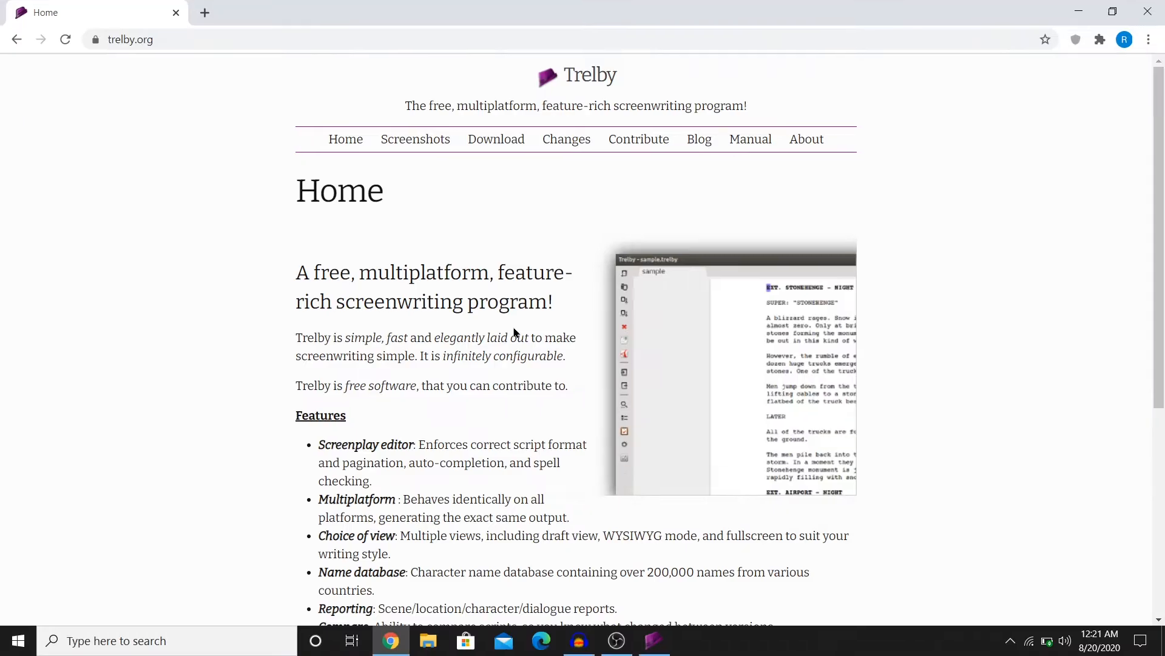
- Read through the introduction and feature list on the Trelby home page
scroll(515, 333, down, 2)
scroll(520, 331, up, 2)
scroll(869, 295, down, 5)
scroll(869, 295, up, 5)
scroll(591, 276, down, 5)
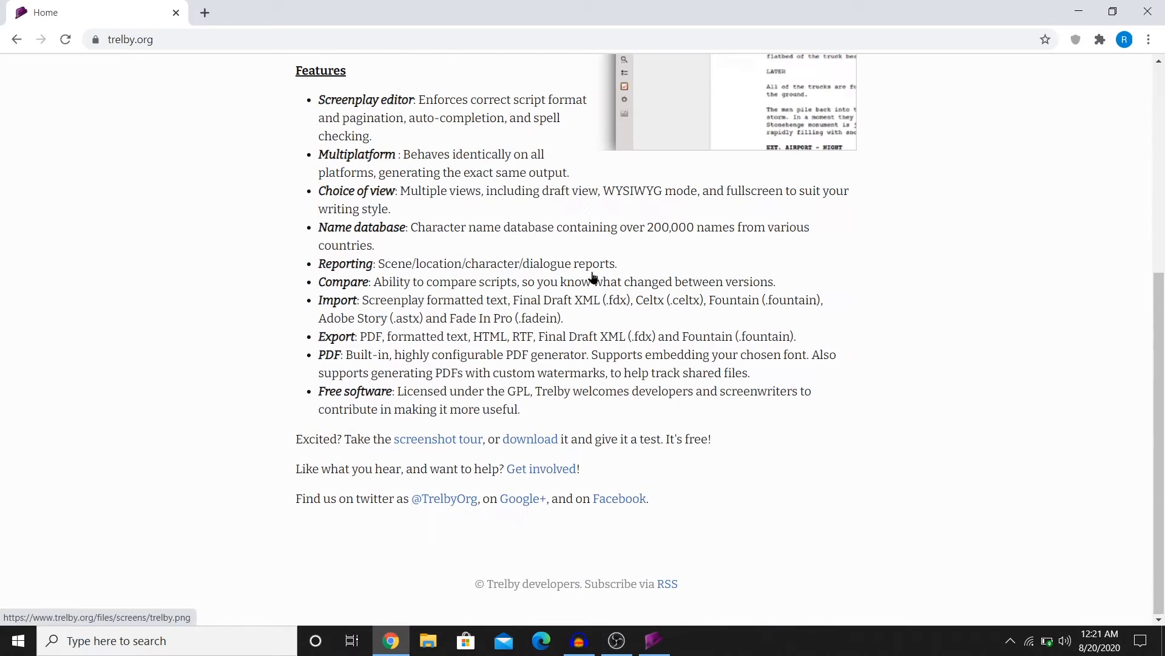
scroll(593, 277, up, 5)
scroll(468, 314, down, 5)
scroll(469, 315, up, 4)
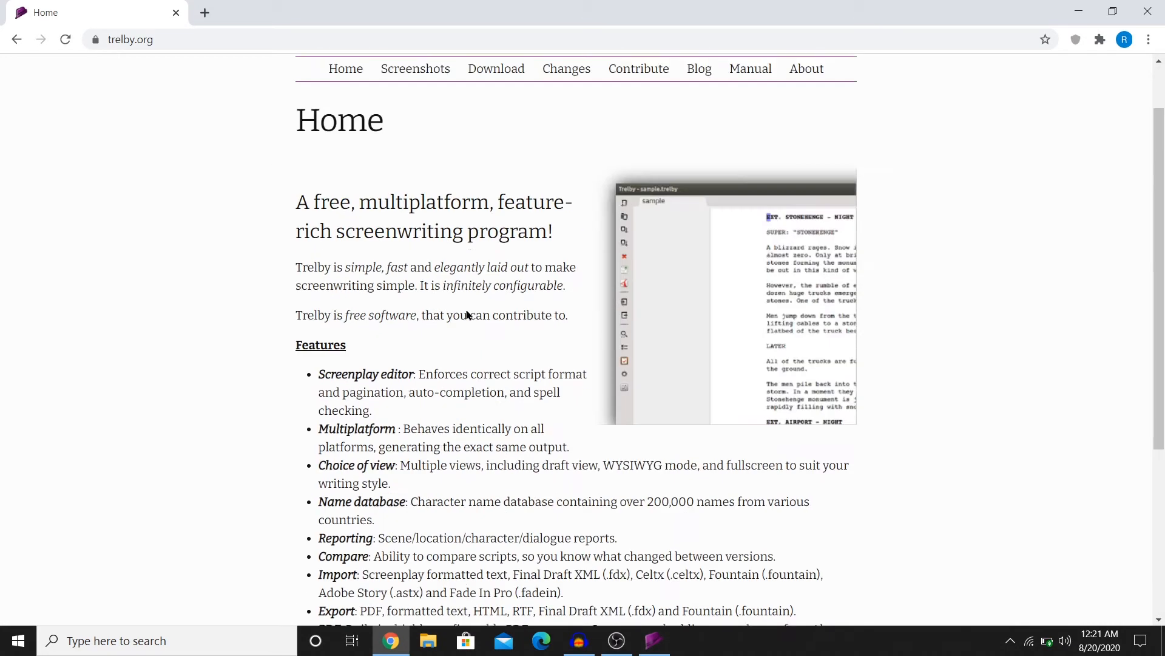
scroll(468, 313, up, 1)
scroll(437, 295, down, 5)
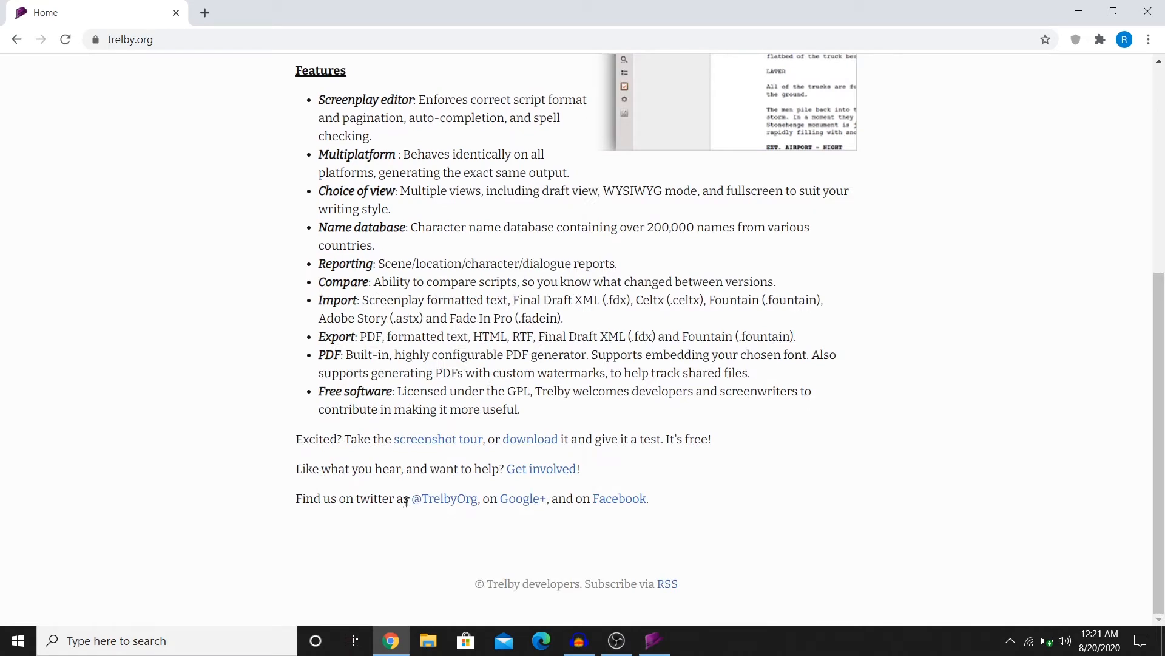
scroll(440, 214, up, 5)
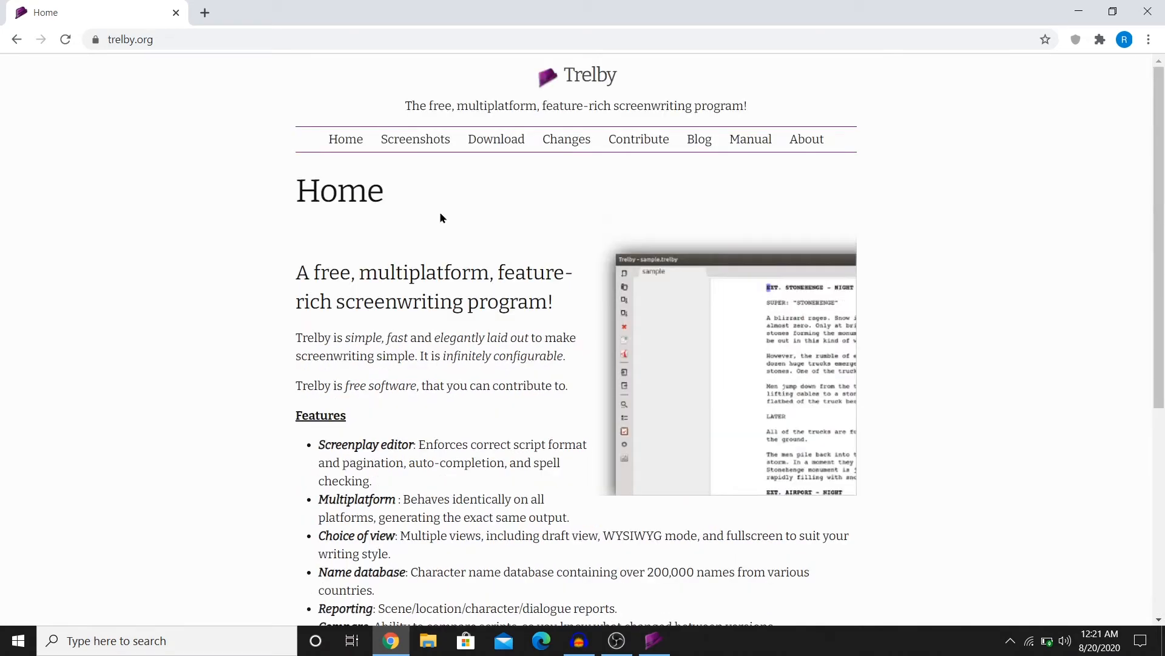
- Look over the site's download page for the Windows and Linux versions, and close the browser to return to Trelby
click(506, 141)
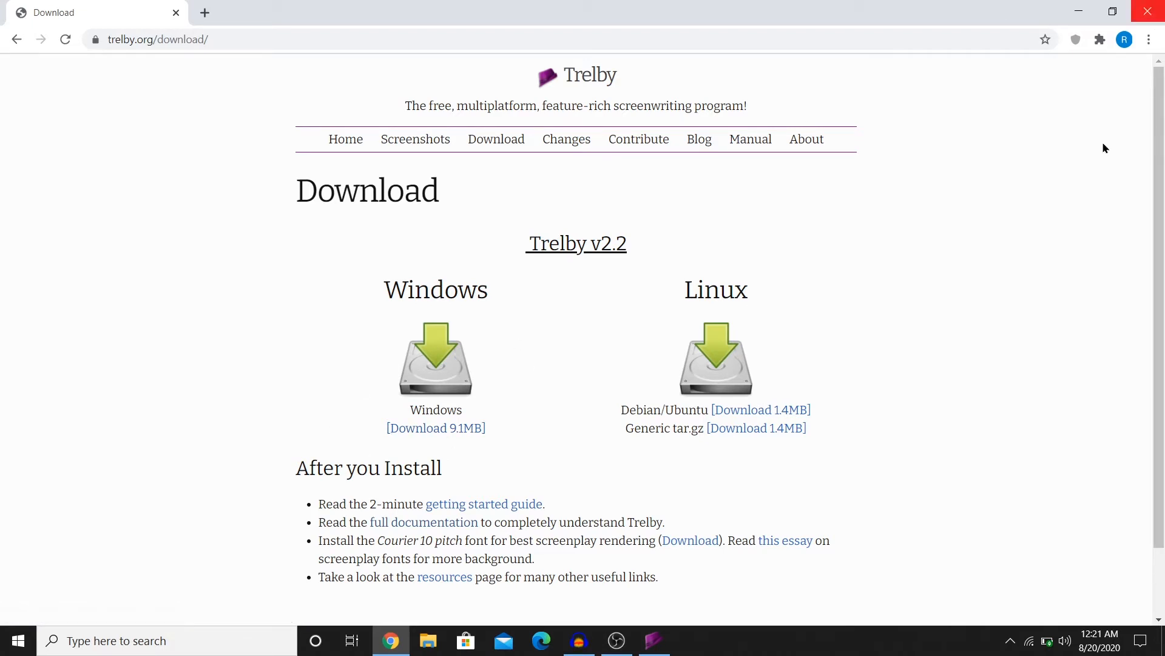
scroll(1103, 145, down, 2)
scroll(892, 240, up, 2)
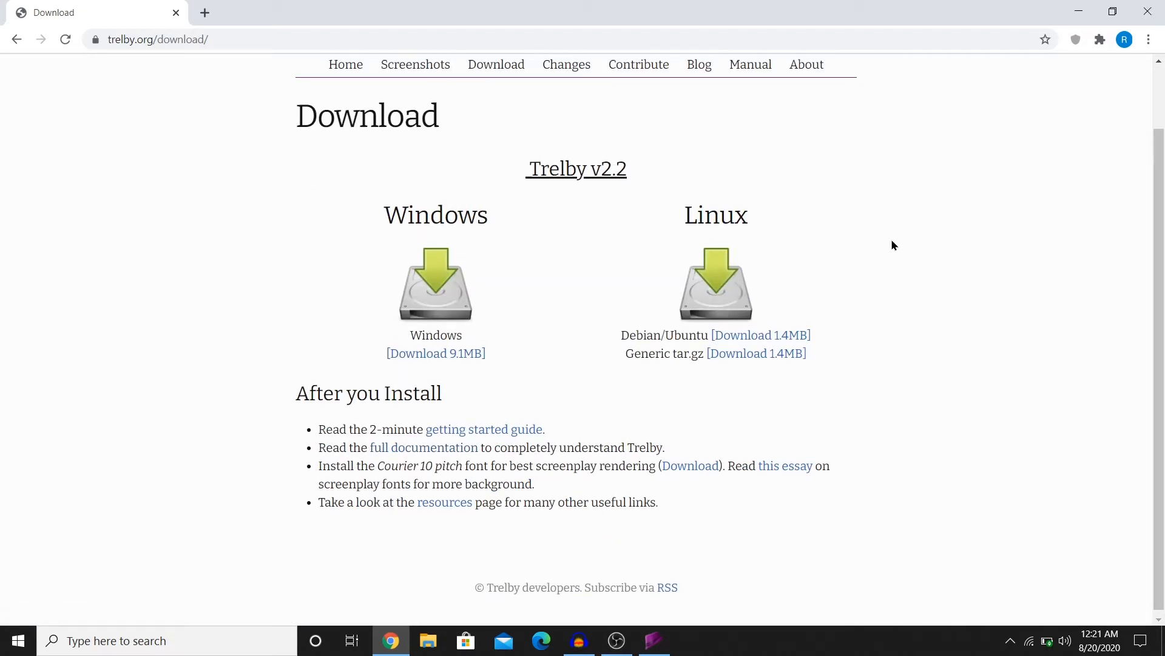
click(1157, 13)
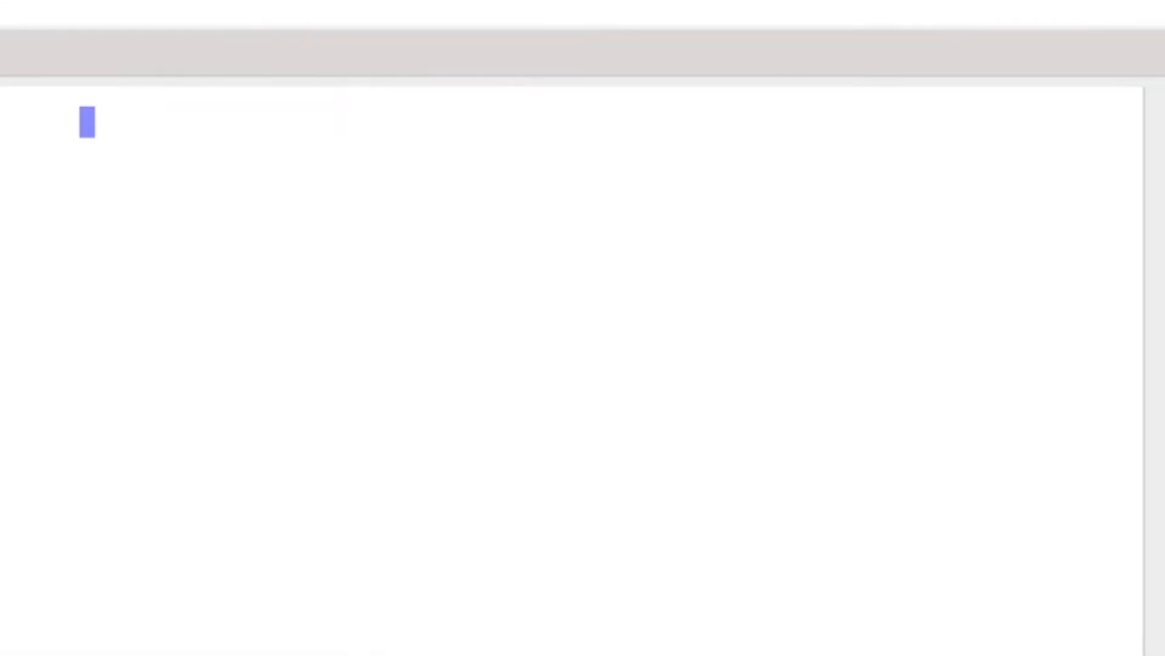
text(SDGFSSG)
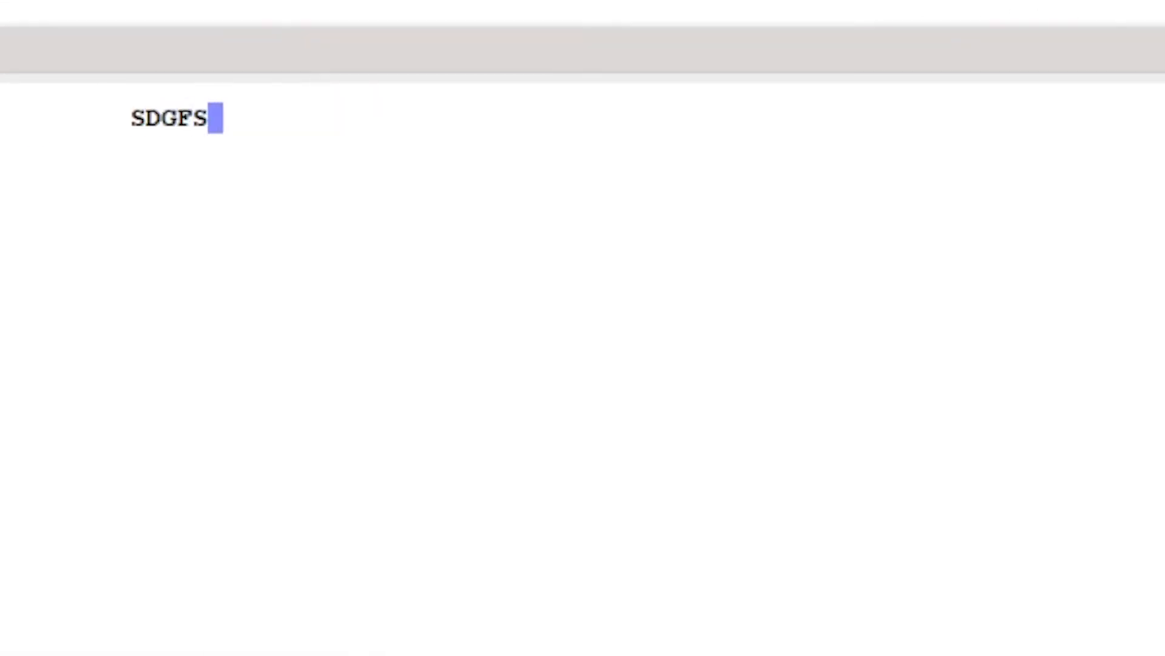
key(BackSpace)
key(BackSpace)
key(BackSpace)
key(BackSpace)
key(BackSpace)
key(BackSpace)
key(BackSpace)
- Enter the scene heading "INT BEDROOM - NIGHT" on the first line of the script
text(IN1T)
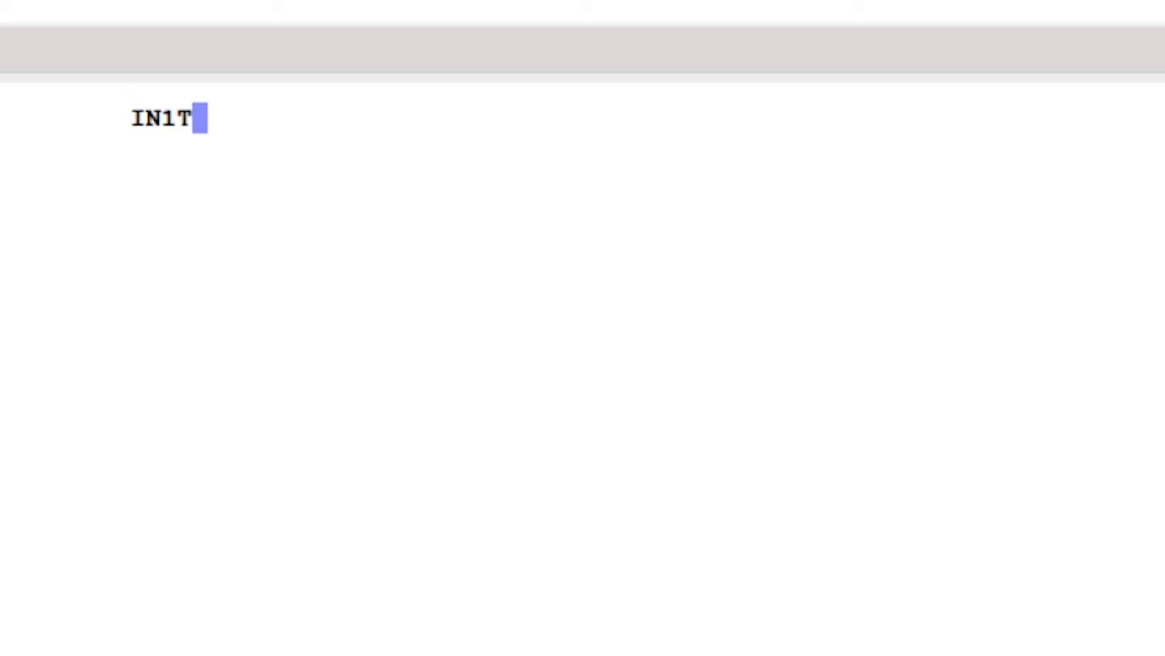
key(BackSpace)
key(BackSpace)
text(T BEDROOM )
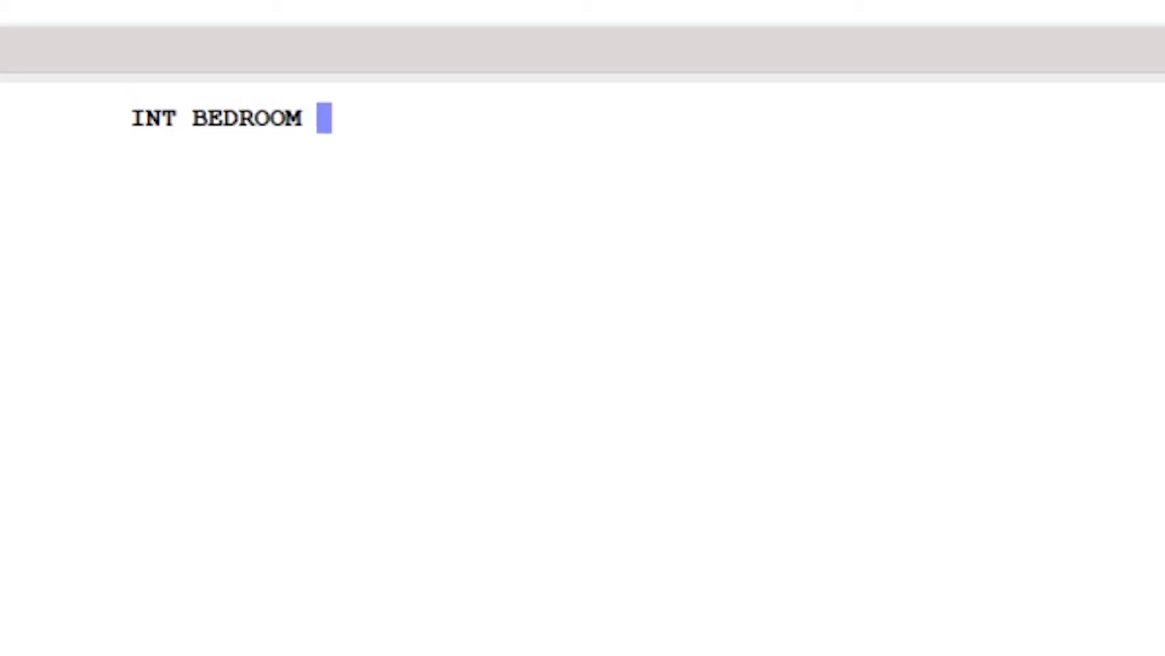
text(- NI)
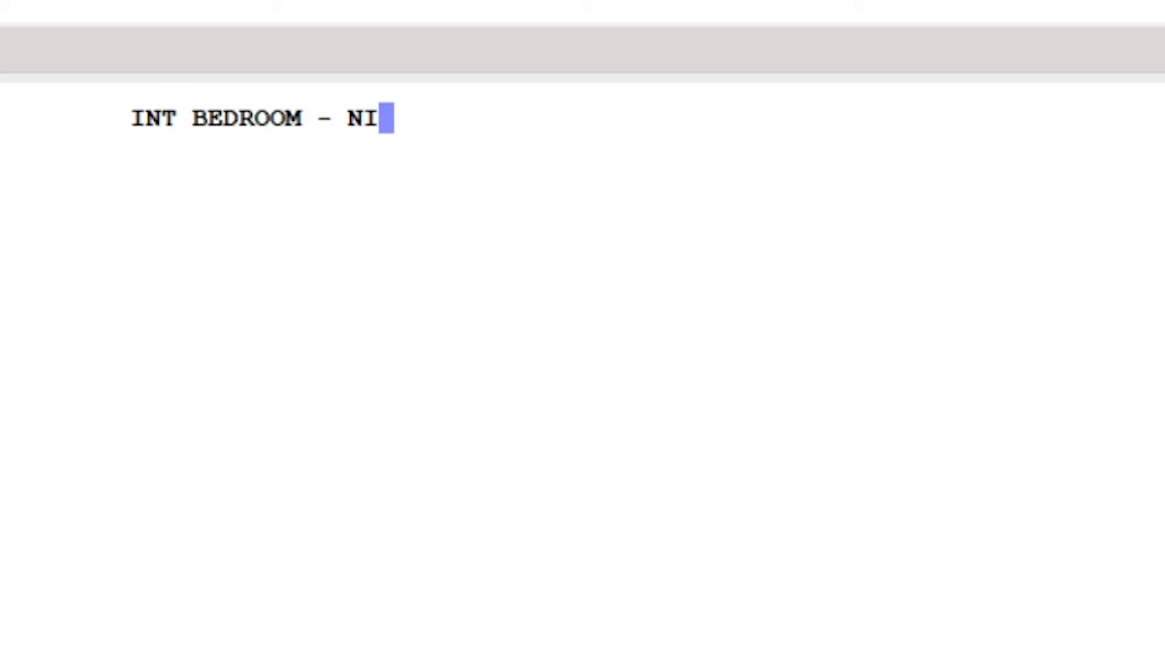
text(GHT)
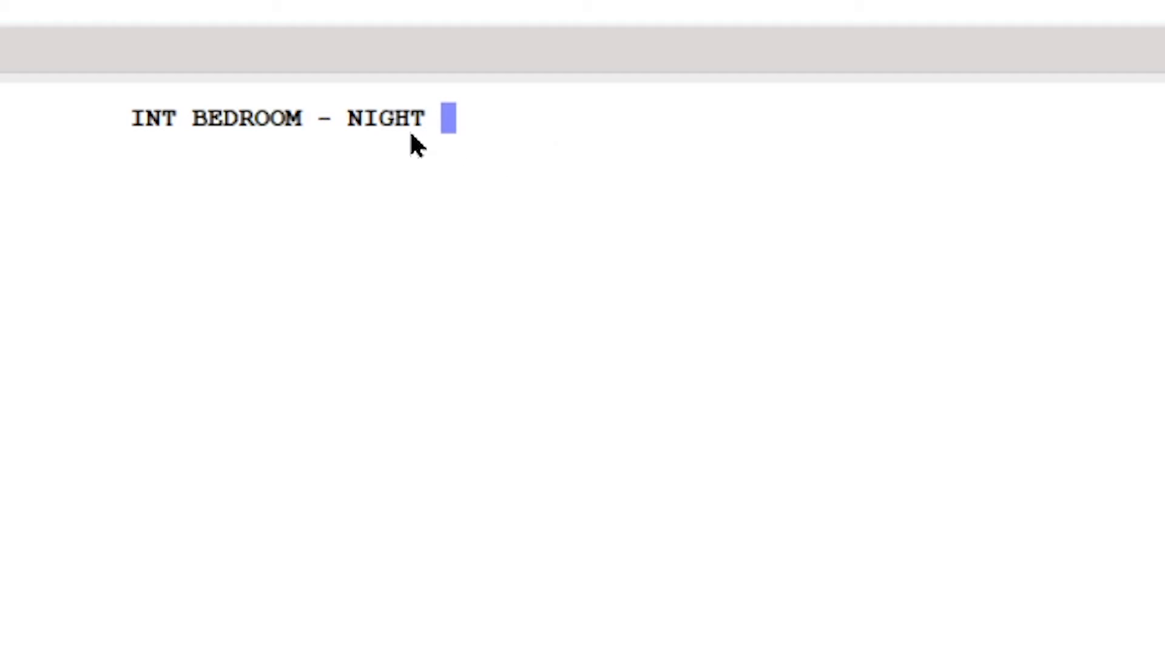
key(BackSpace)
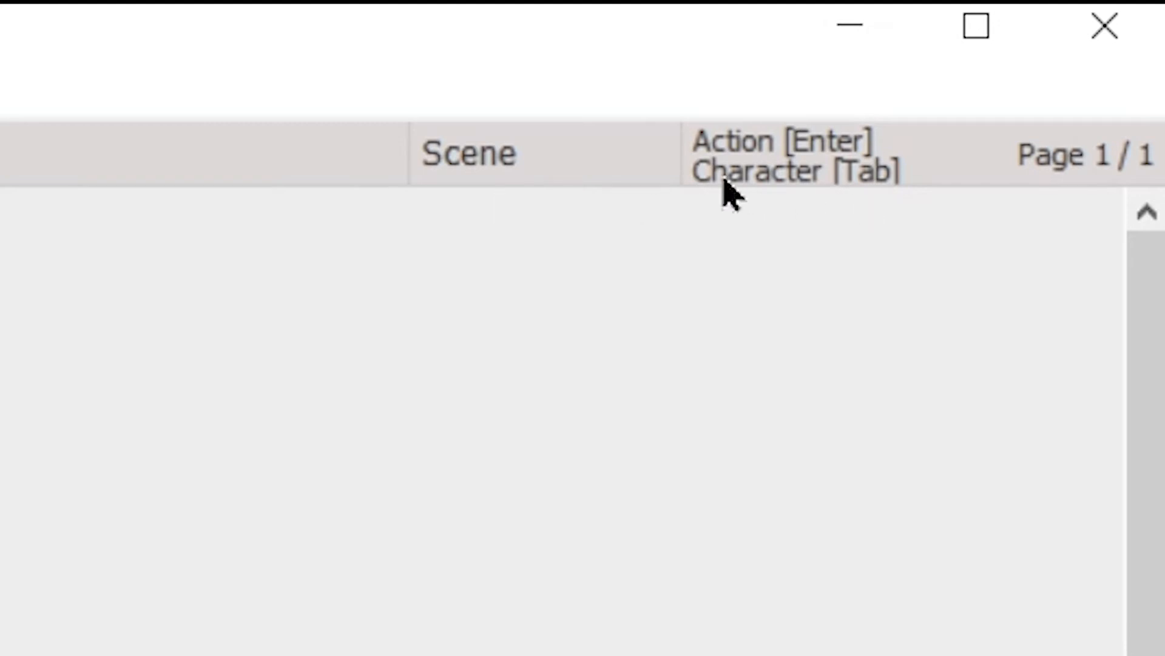
- Add an action line below the scene heading with the placeholder text "Sdhfhbbbdghbdfhbhhhdsgbhrhghhnrdf"
key(Return)
text(Sdhfhb)
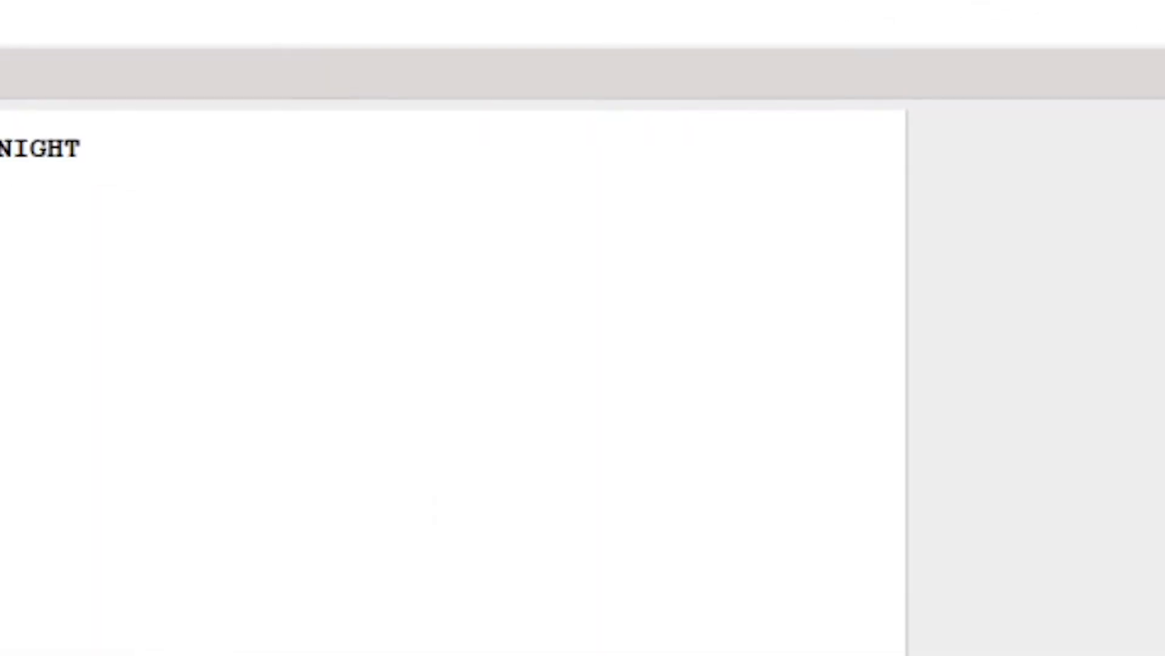
text(bbdghbdfhb)
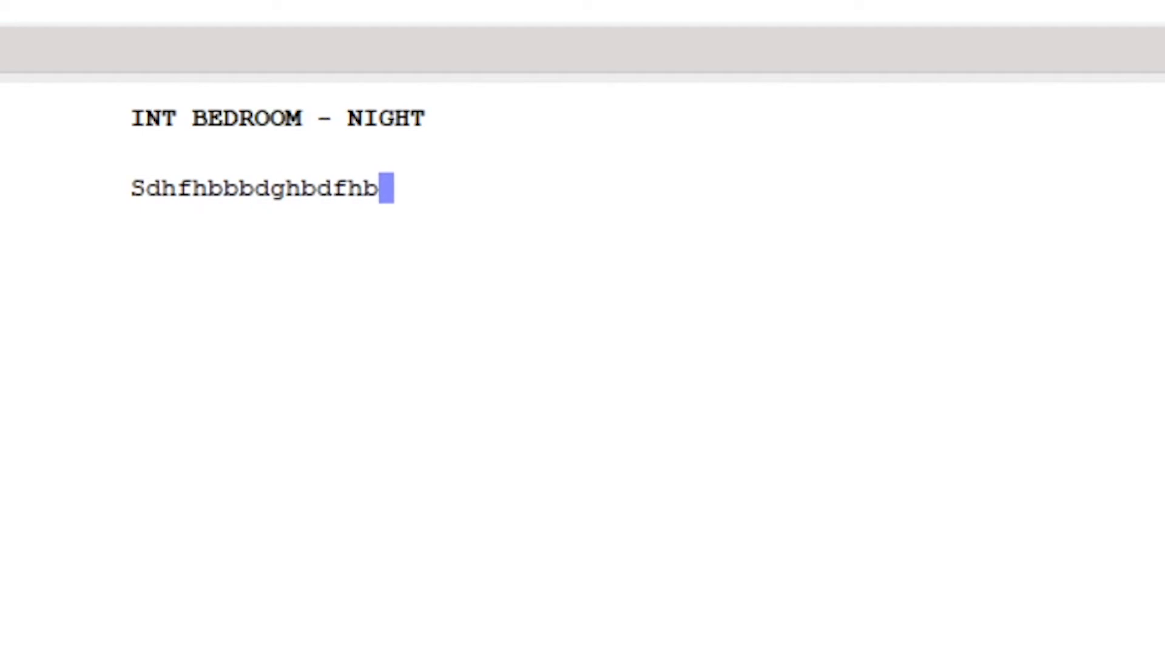
text(hhhdsgbhrhgh)
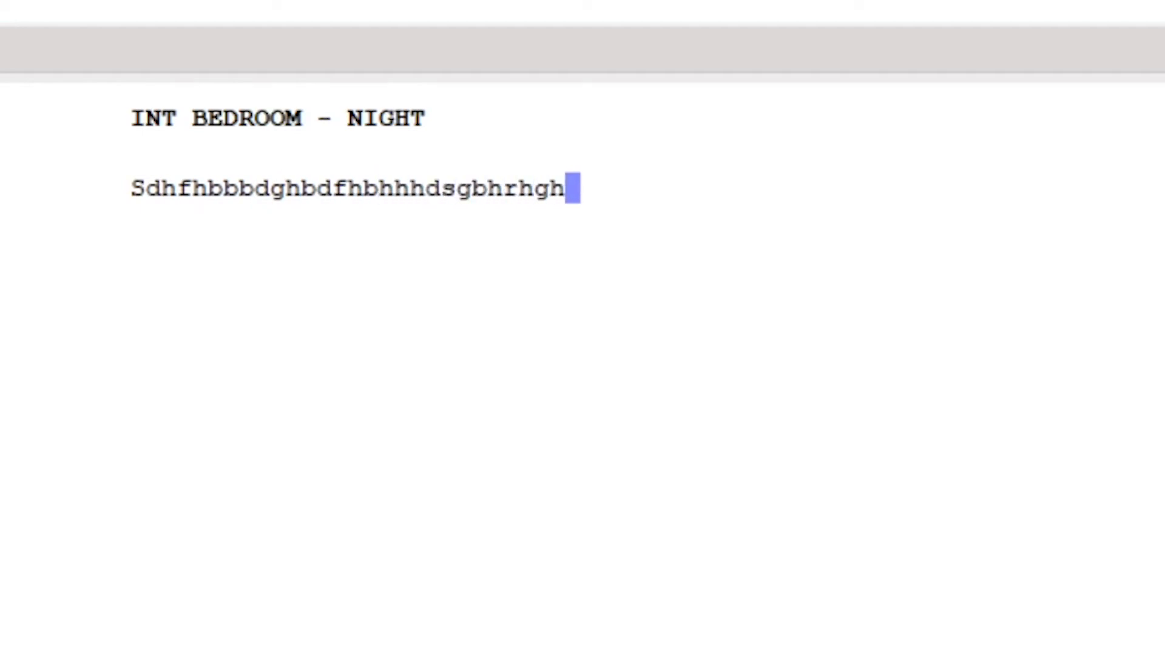
text(hnrdf)
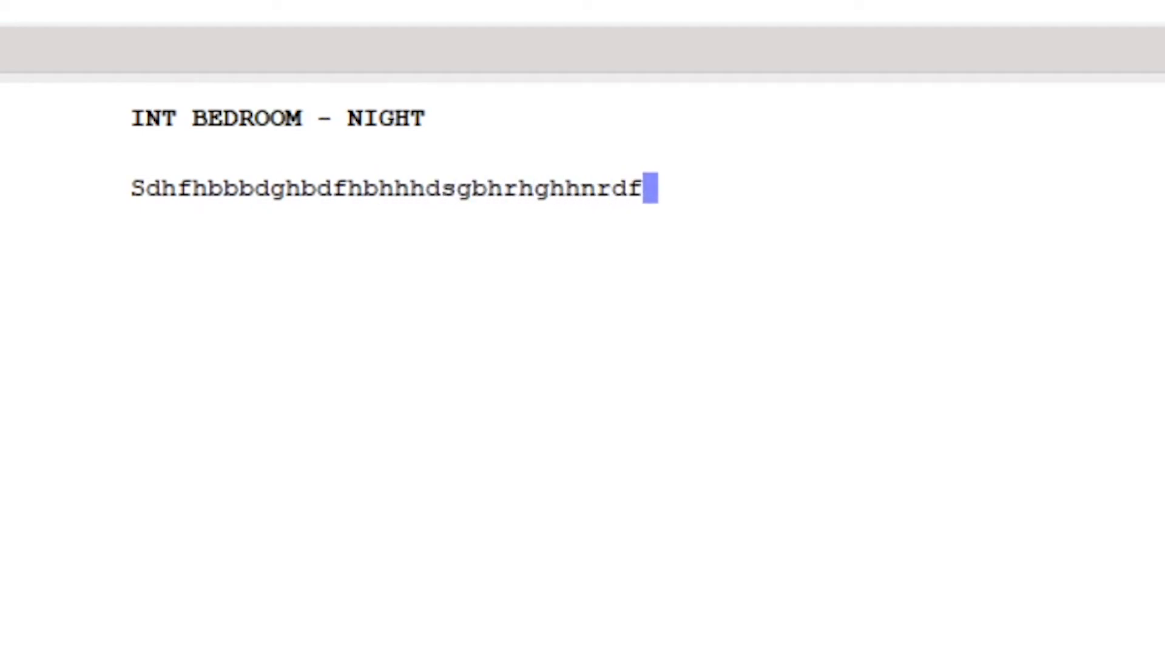
- Add the character GREGRG below the action line, with the dialogue "Huijokhjkhjnk"
key(Return)
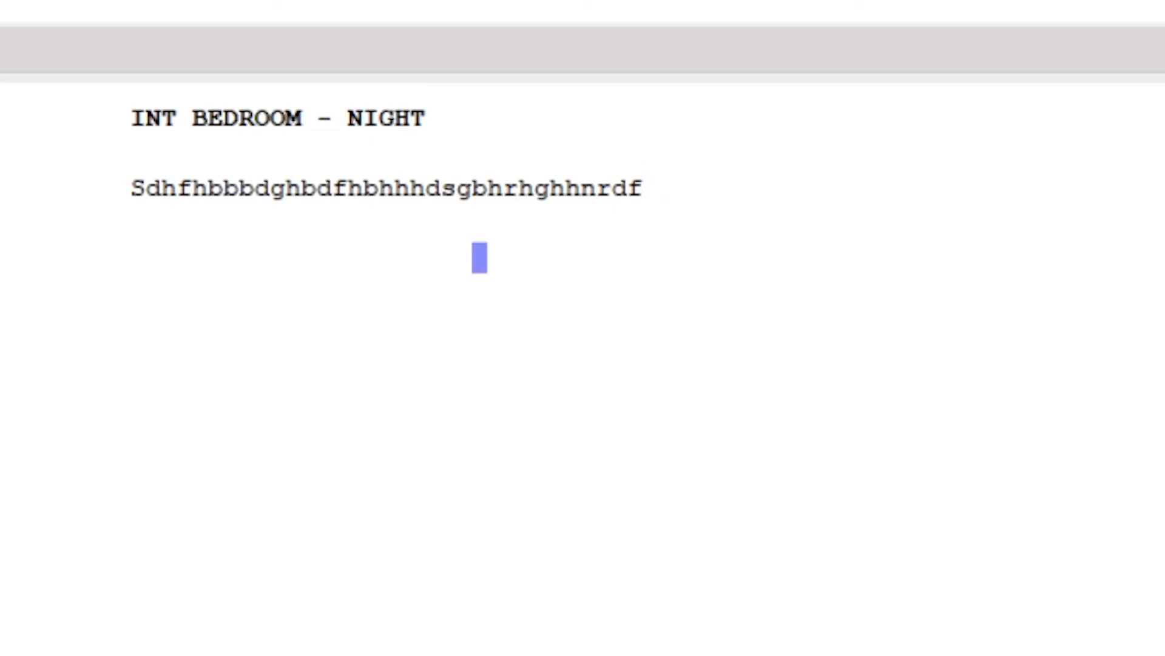
text(GREGRG)
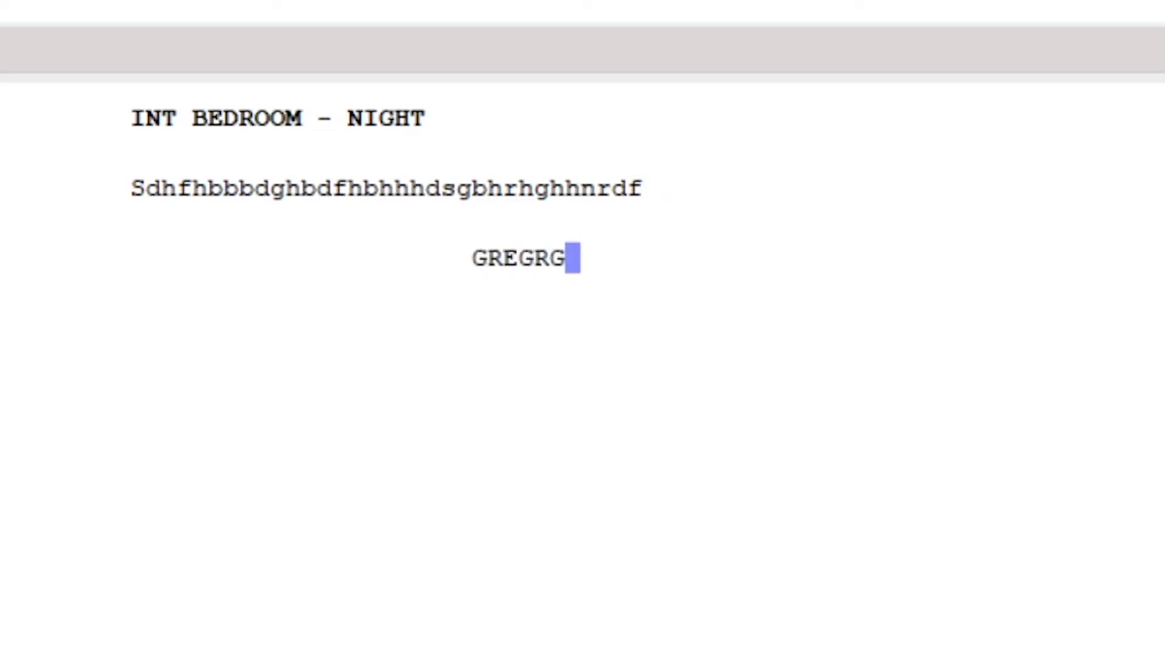
key(Return)
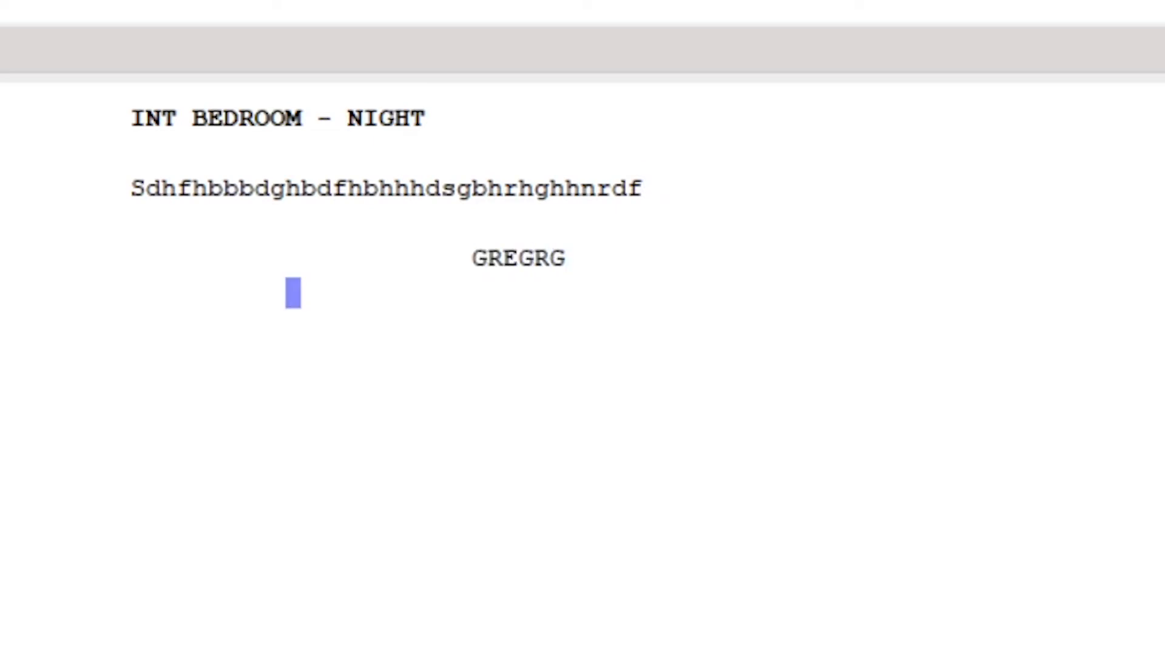
text(Huijokhjkhjnk)
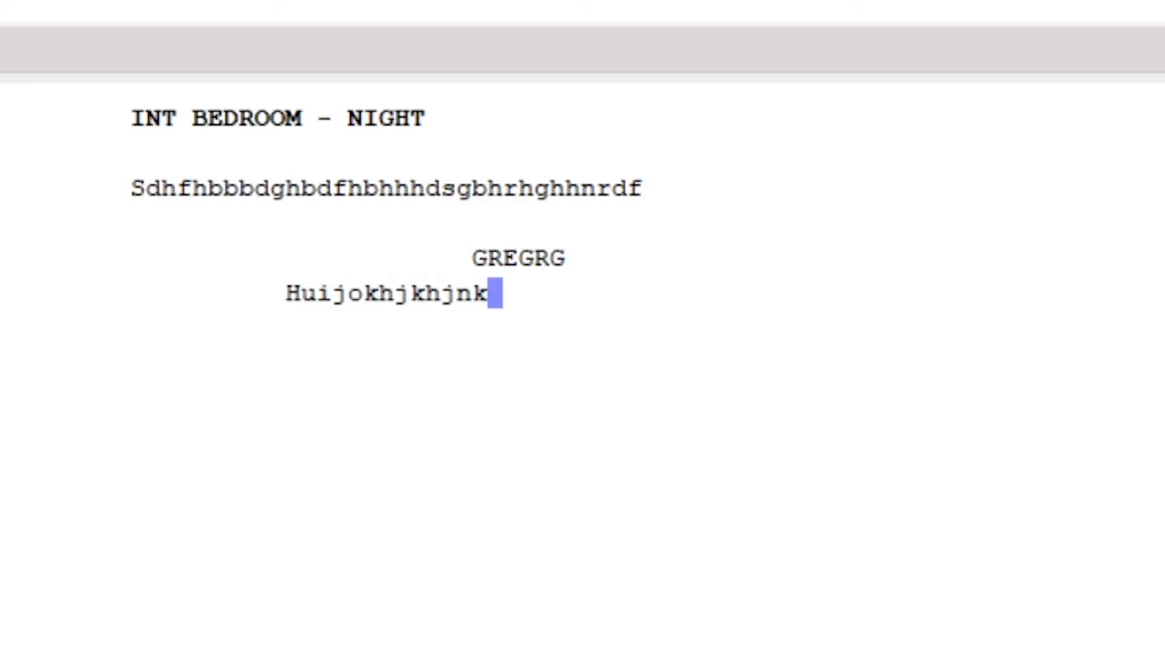
- Add the characters HJRGRG, RFRG and RGJRKG with the dialogue lines "Hjhjkjjk", "Rgirjgkrg" and "Giuijro.", and start another character line
key(Return)
text(HJRGRG)
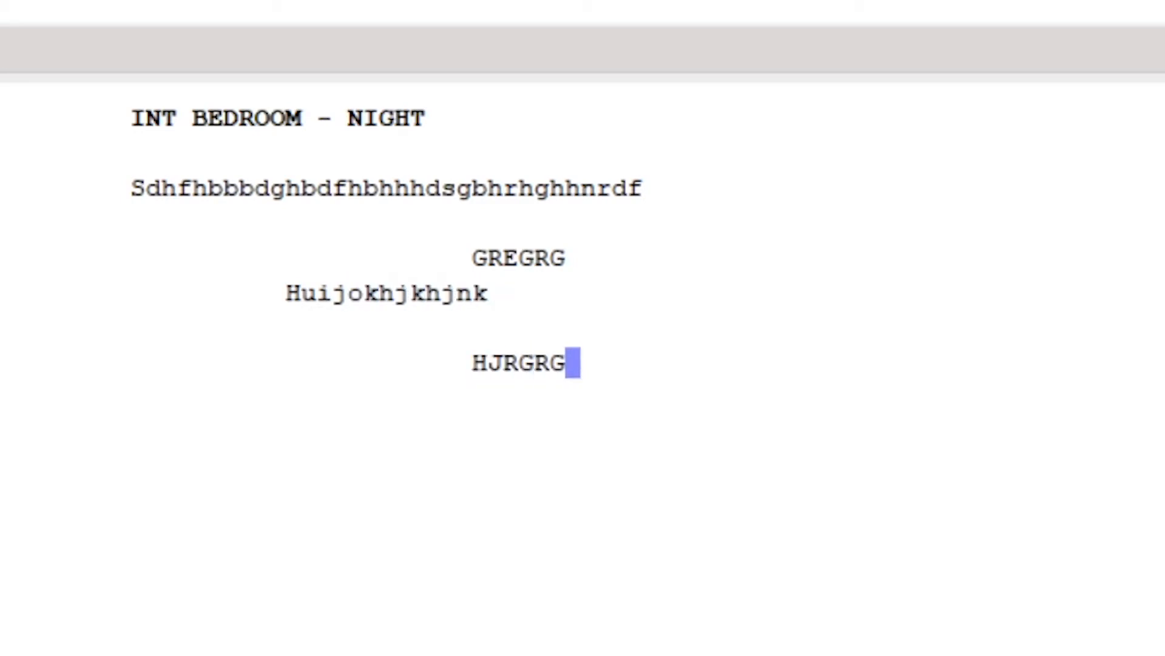
key(Return)
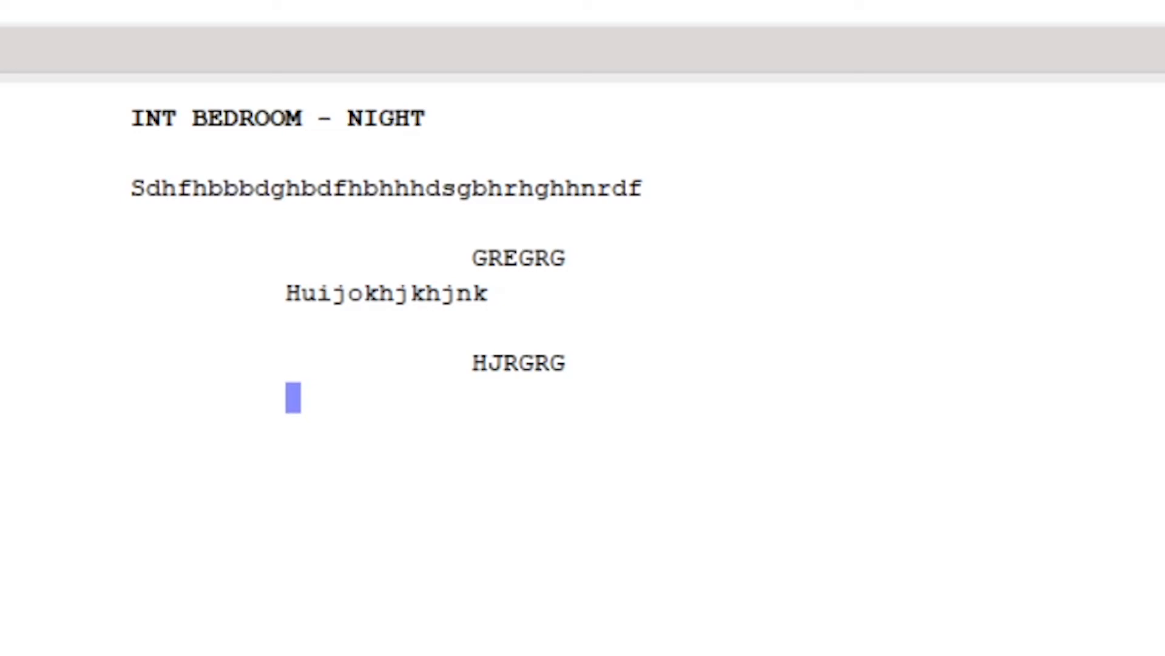
text(Hjhjkjjk)
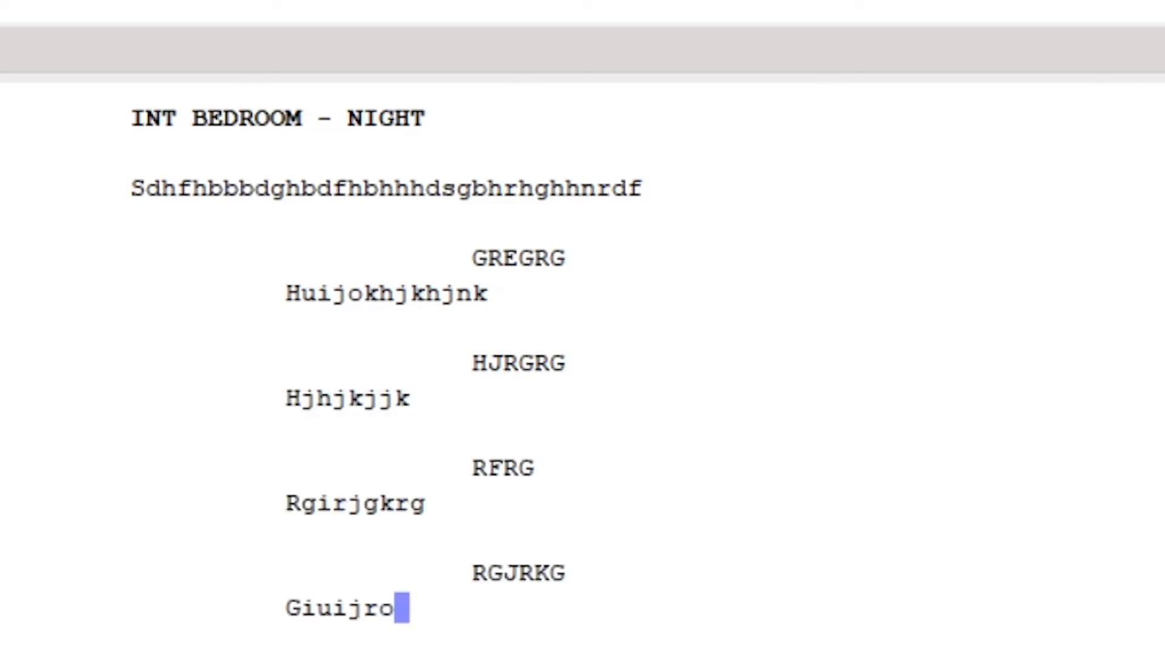
text(.)
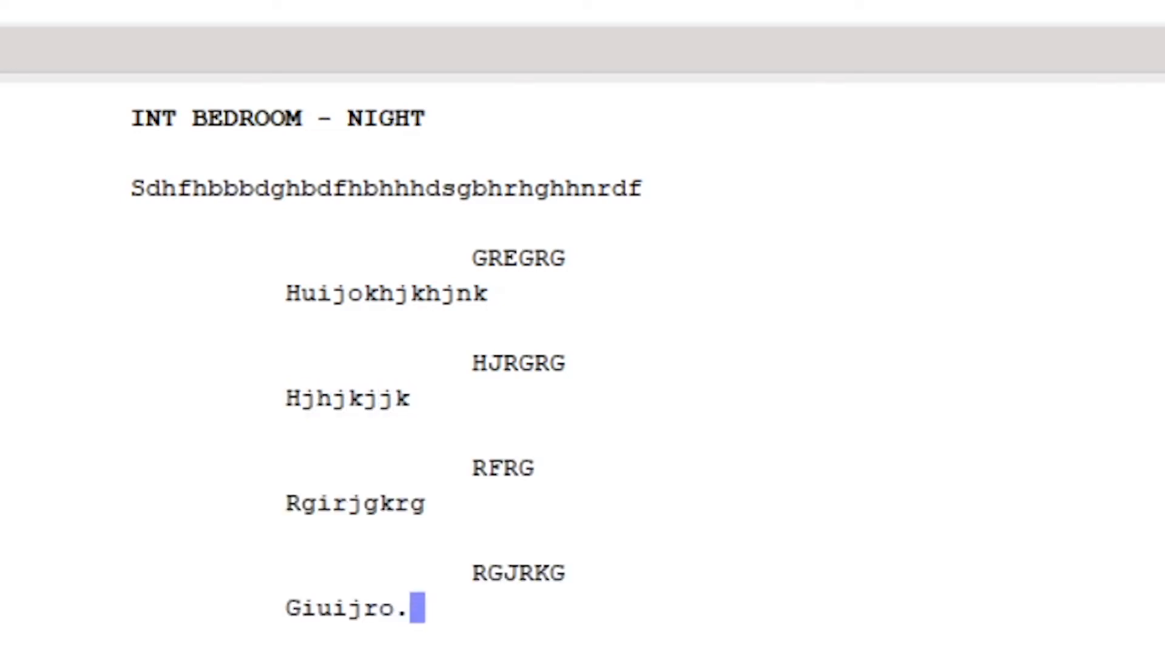
scroll(582, 313, down, 5)
key(Return)
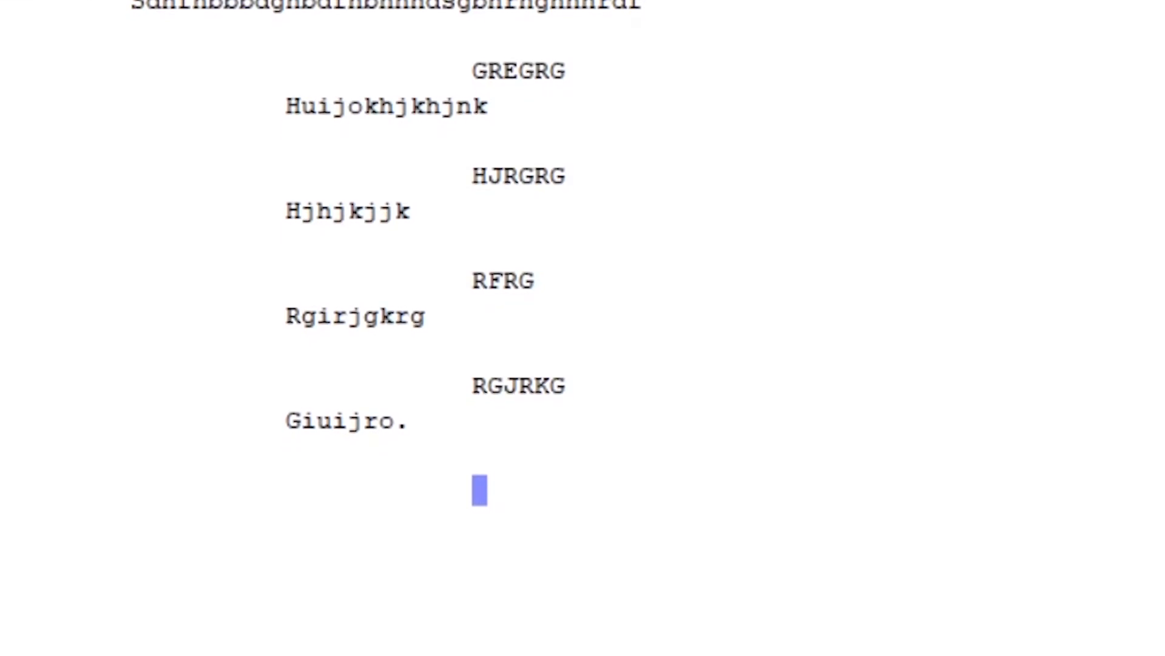
- Try the character name suggestions for "R" on the empty character line, and clear the entry without accepting one
text(R)
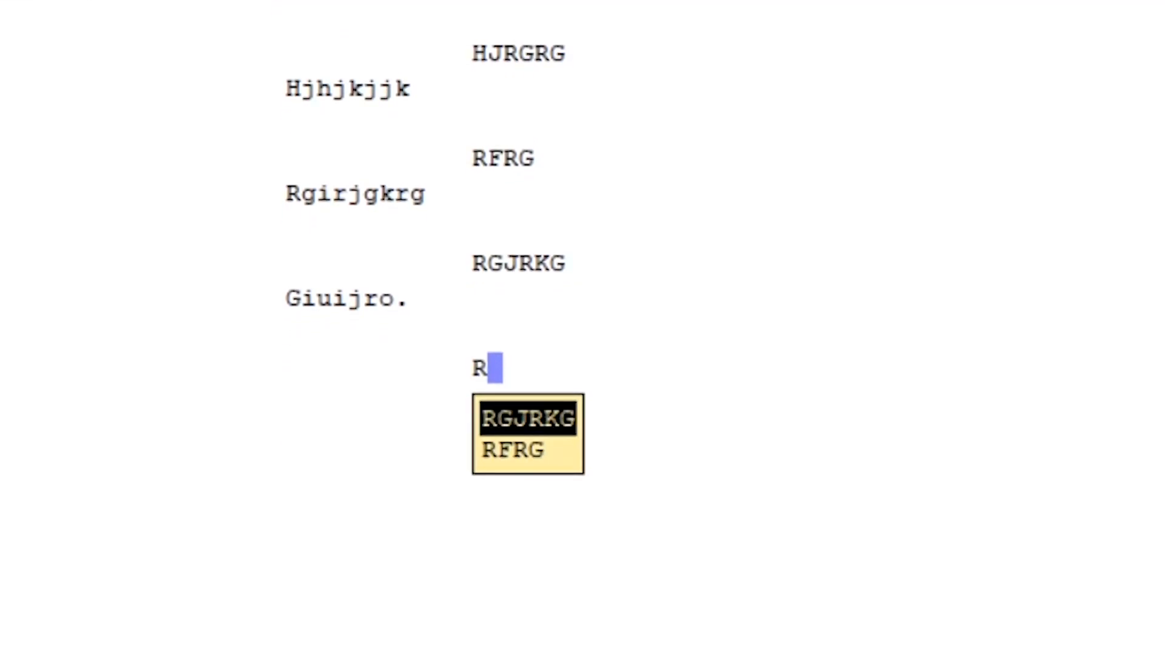
key(Down)
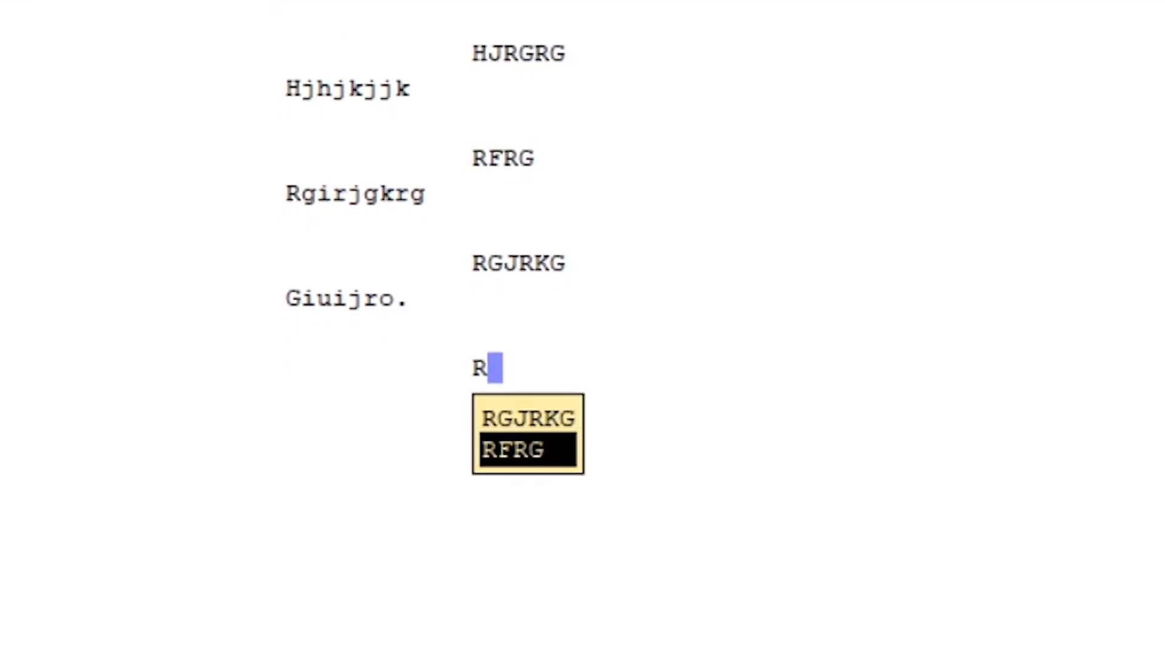
key(Up)
key(BackSpace)
text(R)
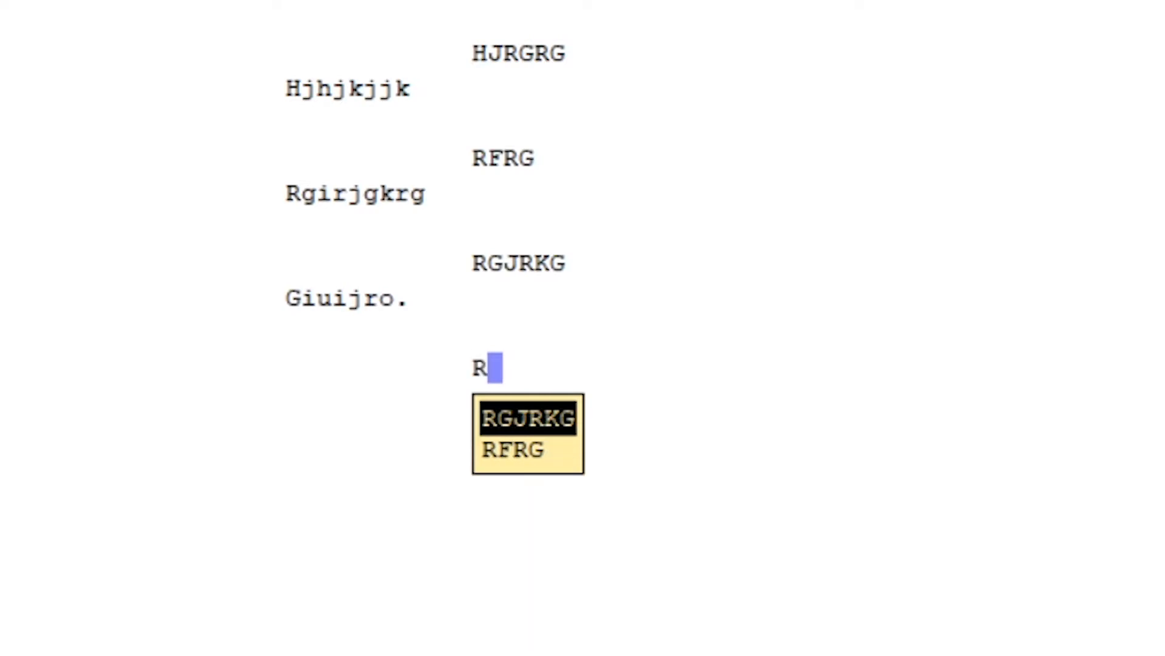
key(BackSpace)
key(Down)
key(Down)
key(Down)
key(Escape)
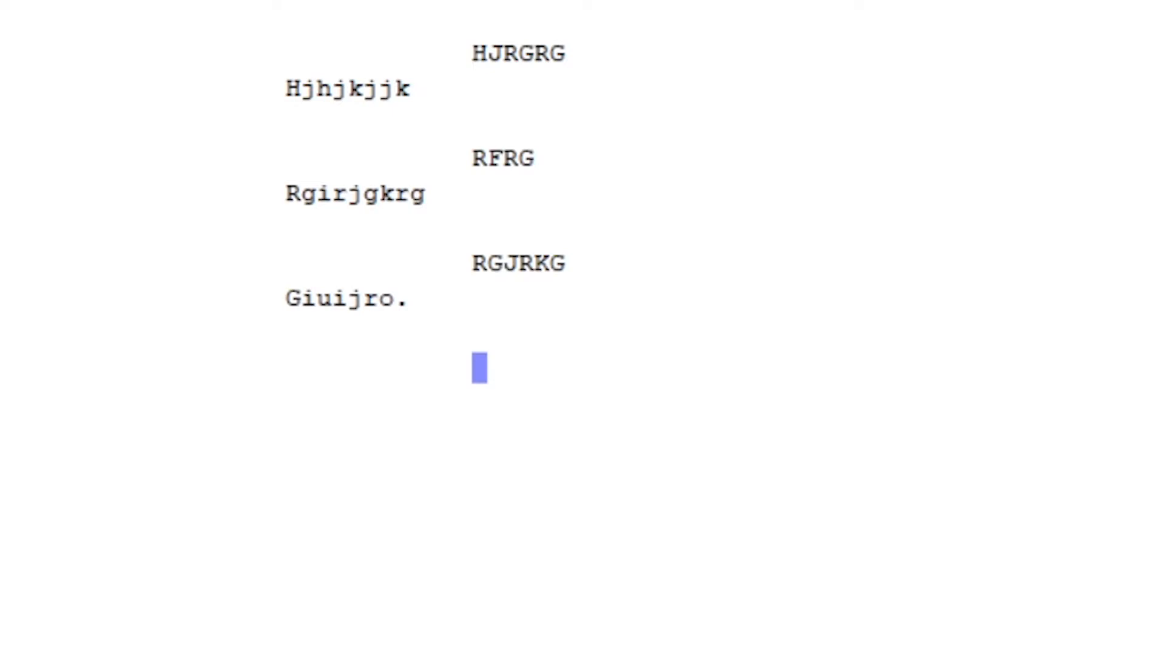
- Turn the empty character line into an action line reading "Ehfnjwhbregrg.ffg", and start a new line below it
key(Tab)
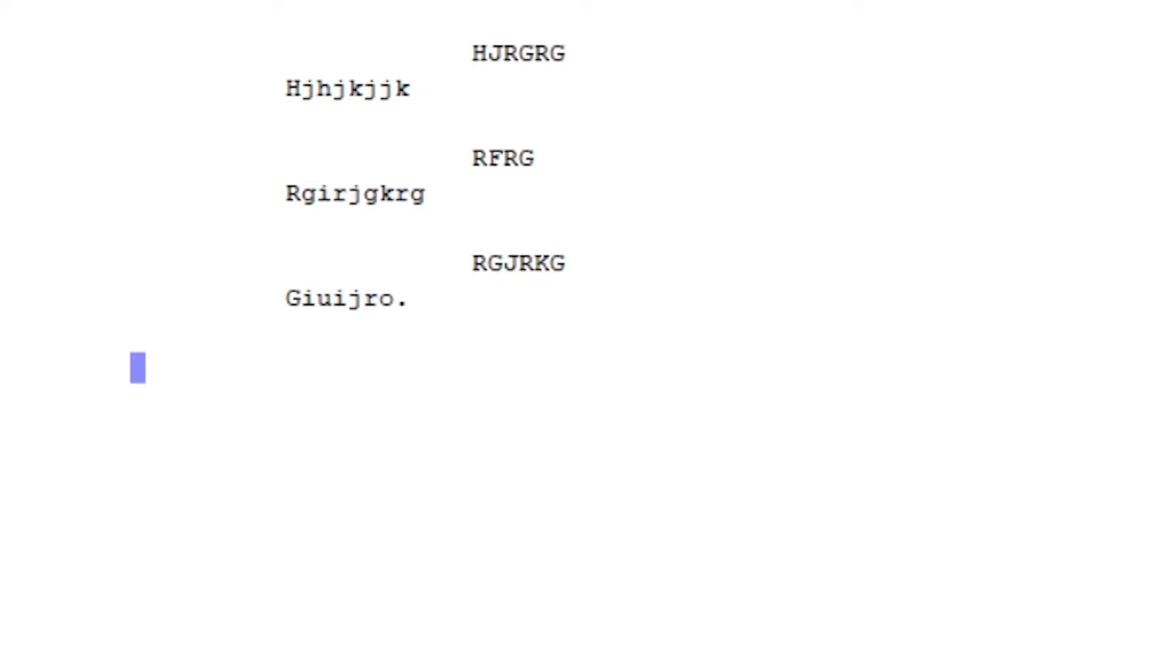
text(Ehfnjwhbreg)
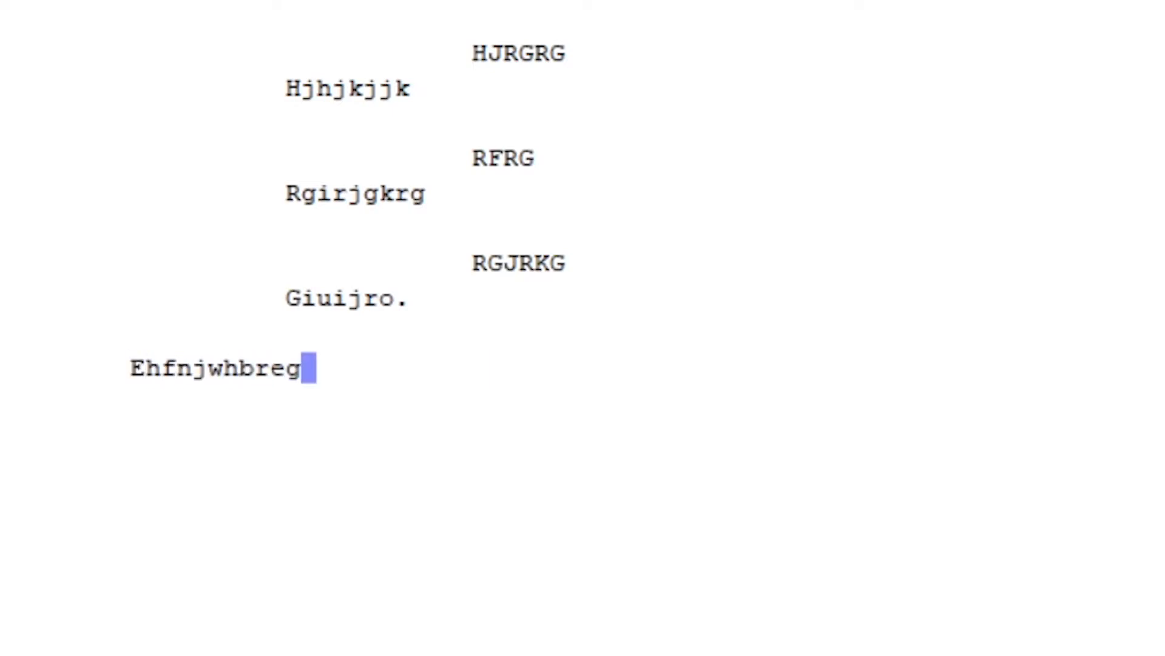
text(rg.ffg)
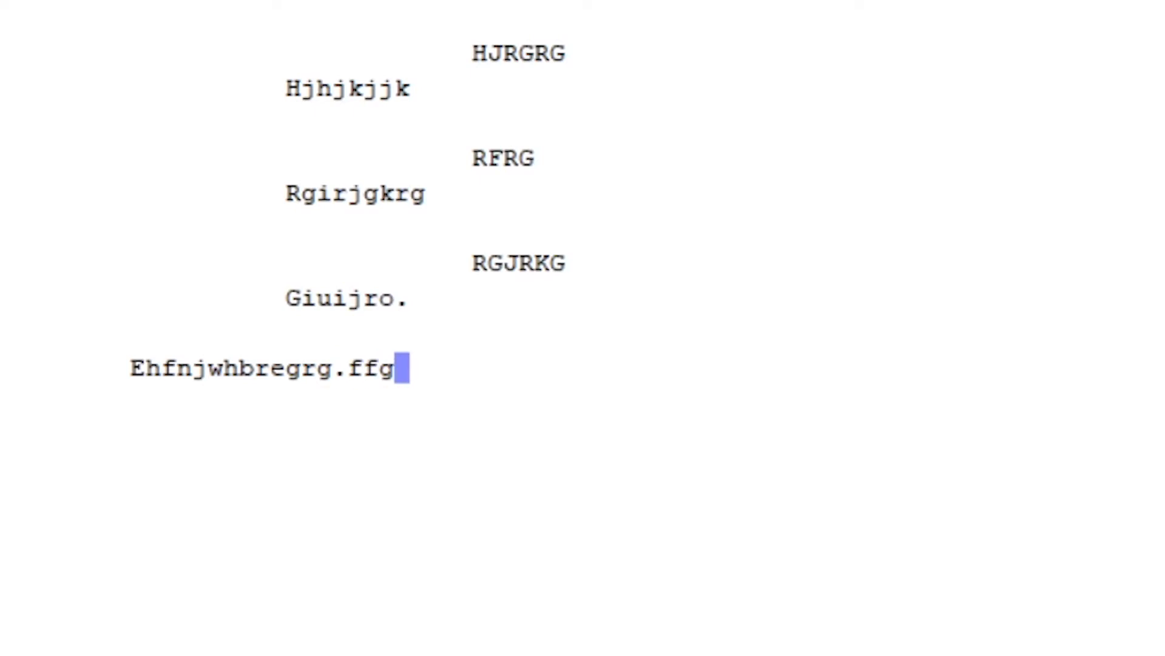
key(Return)
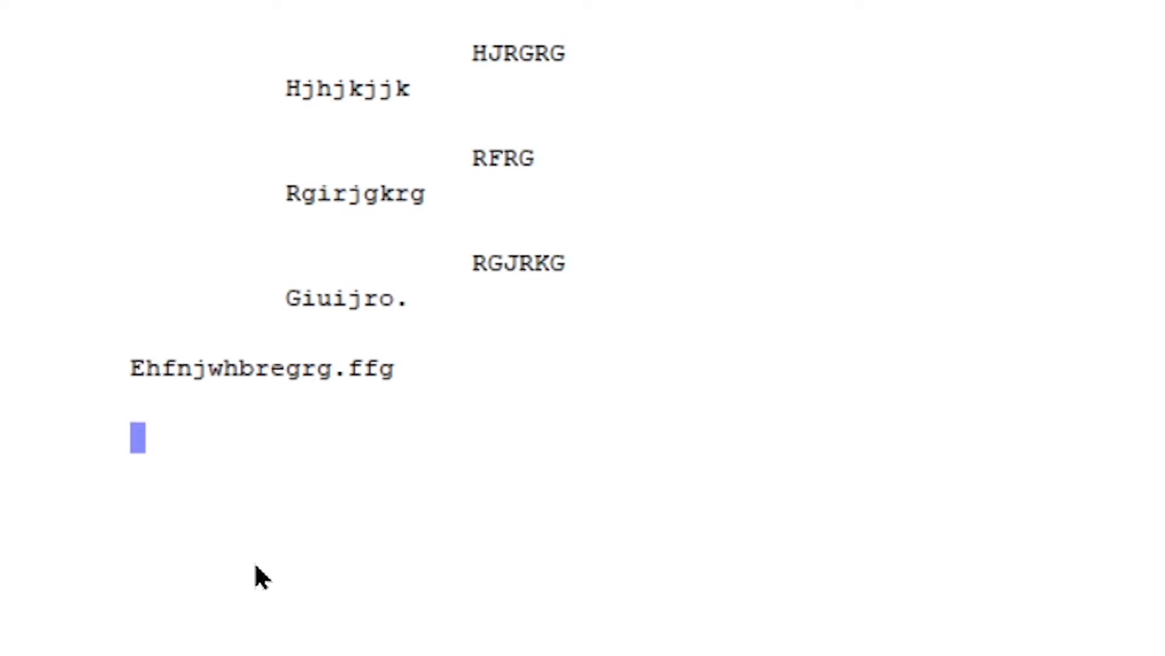
- Set the new line's element type to Scene and enter a placeholder heading beginning with "GRGJNGRG"
right_click(249, 564)
mouse_move(345, 425)
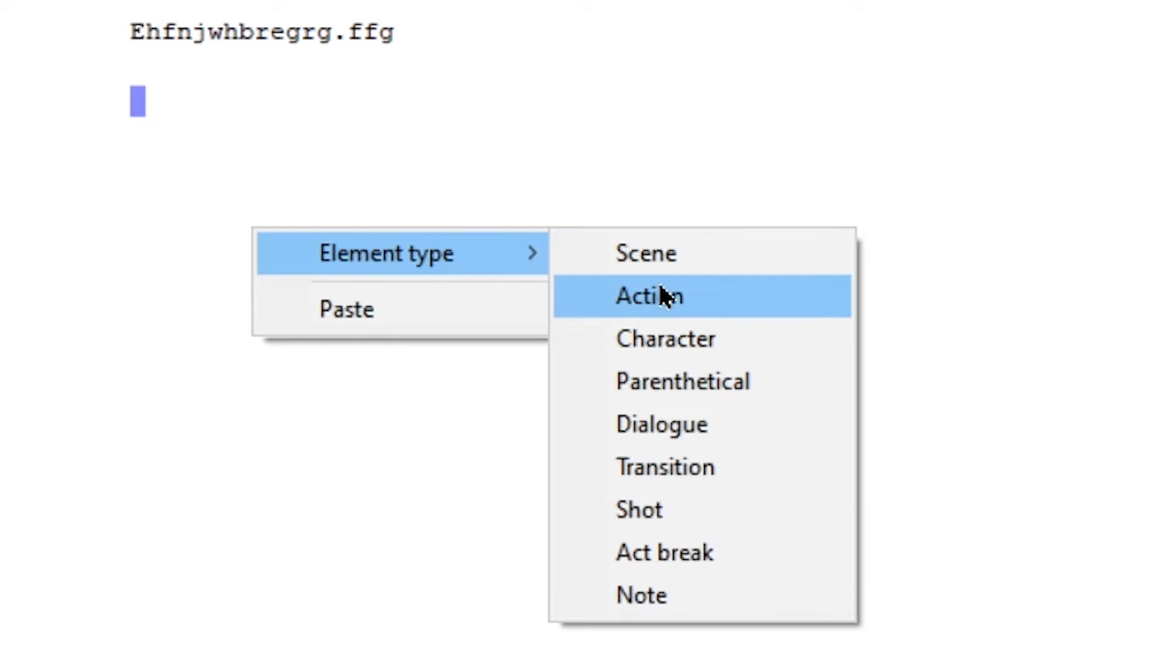
click(703, 254)
right_click(456, 193)
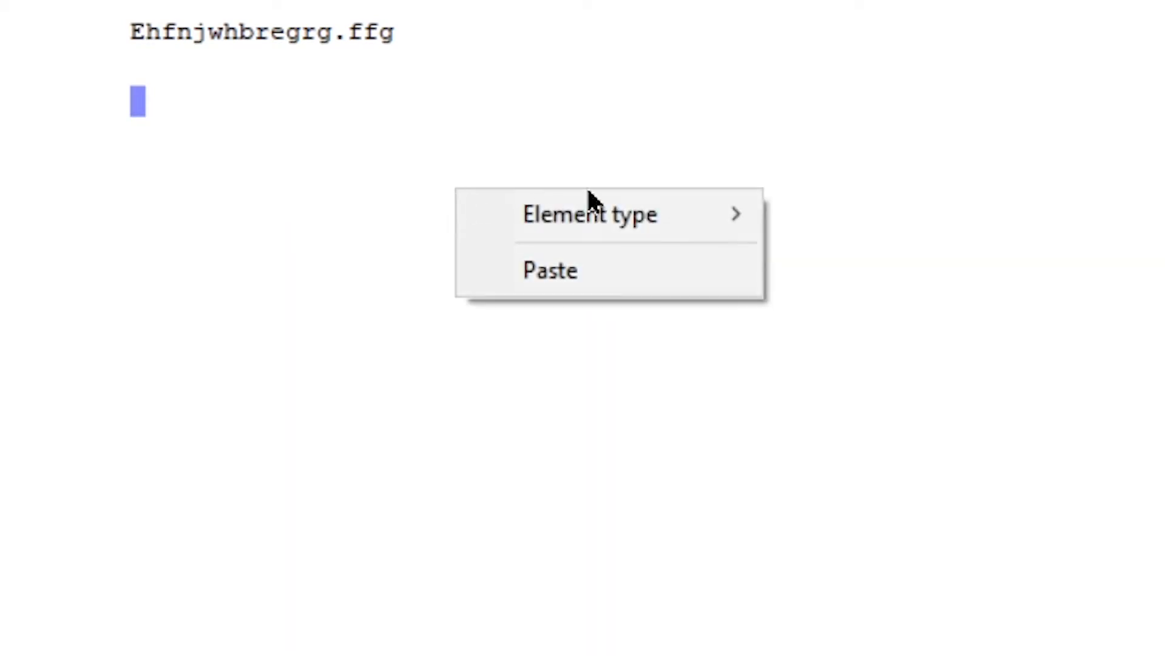
mouse_move(633, 224)
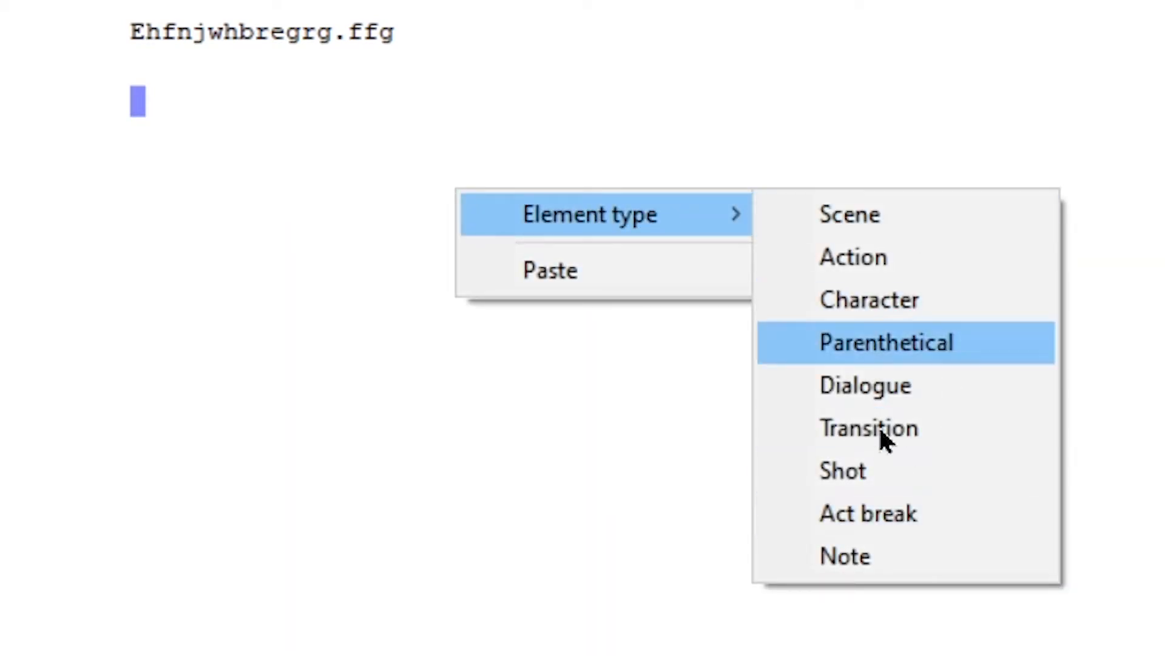
click(859, 220)
text(GRGJNGRG)
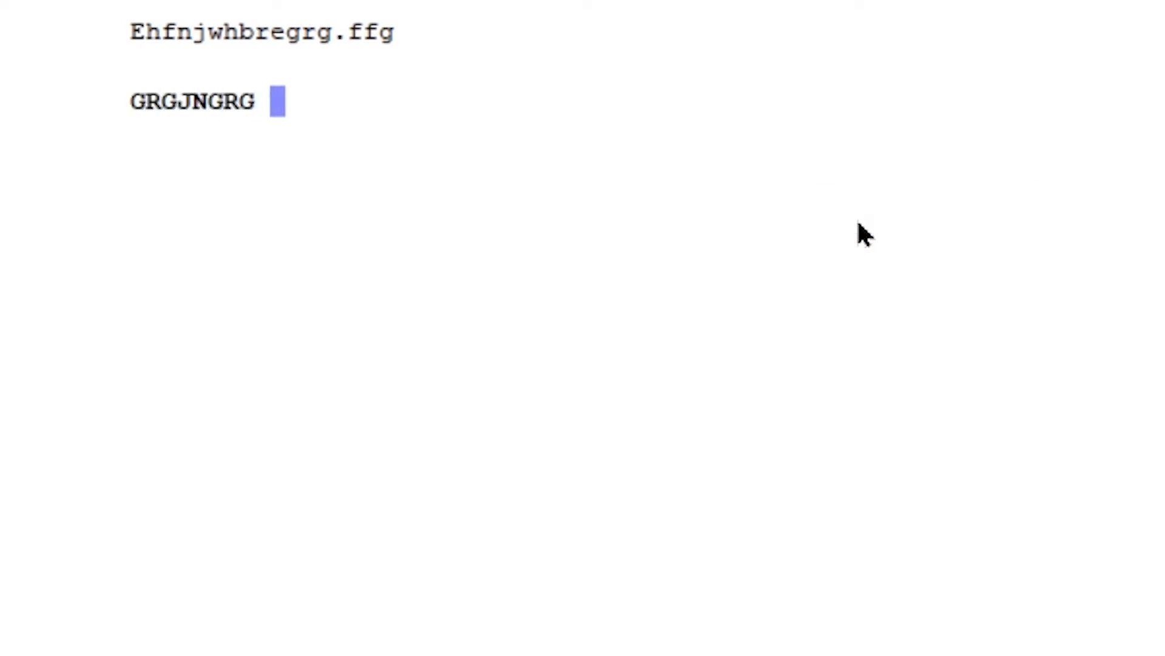
key(BackSpace)
text(= GRWG)
- Delete the placeholder scene heading and its line, back to the end of the last action line
key(BackSpace)
key(BackSpace)
key(BackSpace)
key(BackSpace)
key(BackSpace)
key(BackSpace)
key(BackSpace)
key(BackSpace)
key(BackSpace)
key(BackSpace)
key(BackSpace)
key(BackSpace)
key(BackSpace)
key(BackSpace)
key(BackSpace)
key(BackSpace)
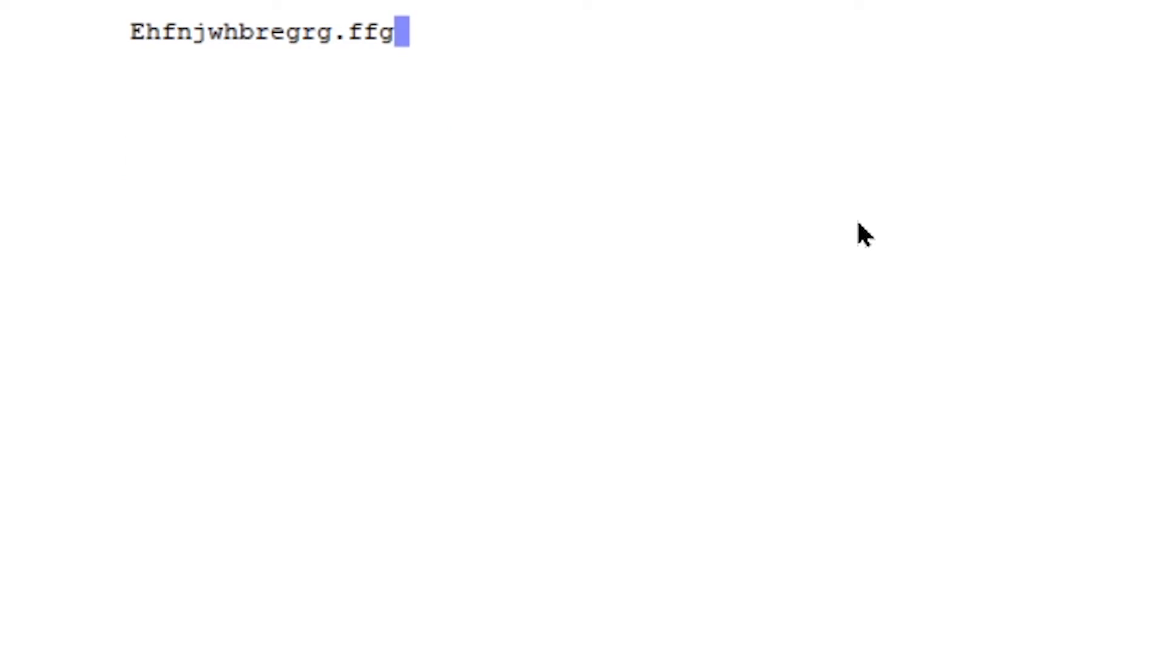
- Select the whole script, from the last action line up to the INT BEDROOM - NIGHT heading
drag(387, 28, 427, 46)
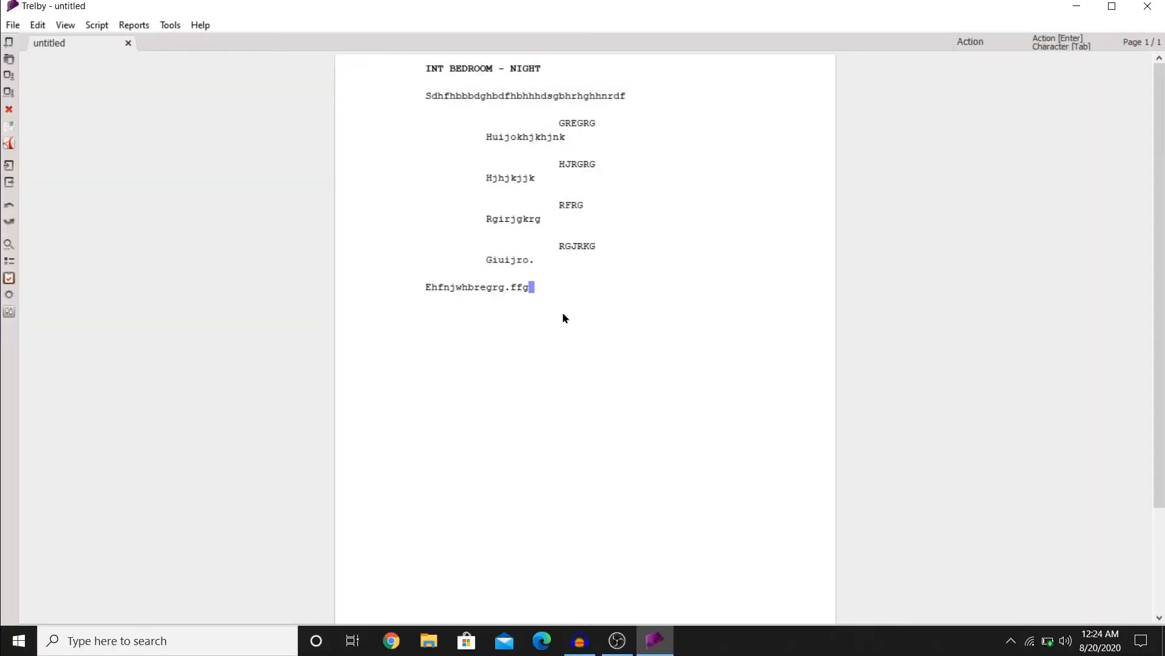
drag(593, 358, 435, 45)
shift+click(549, 208)
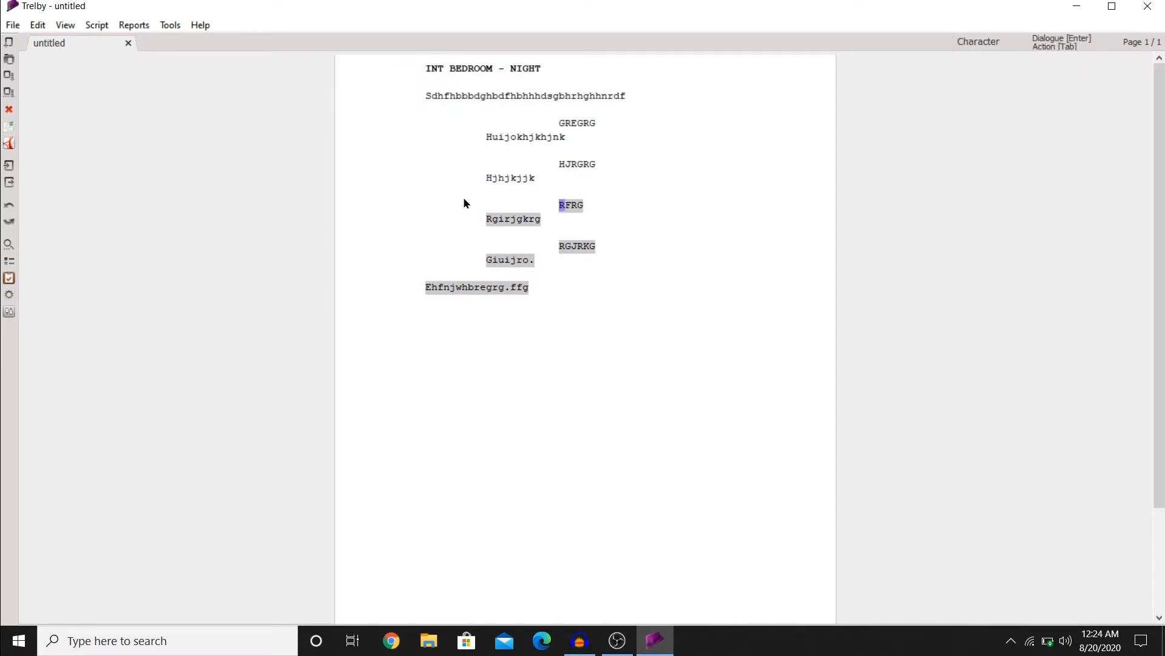
drag(607, 331, 422, 61)
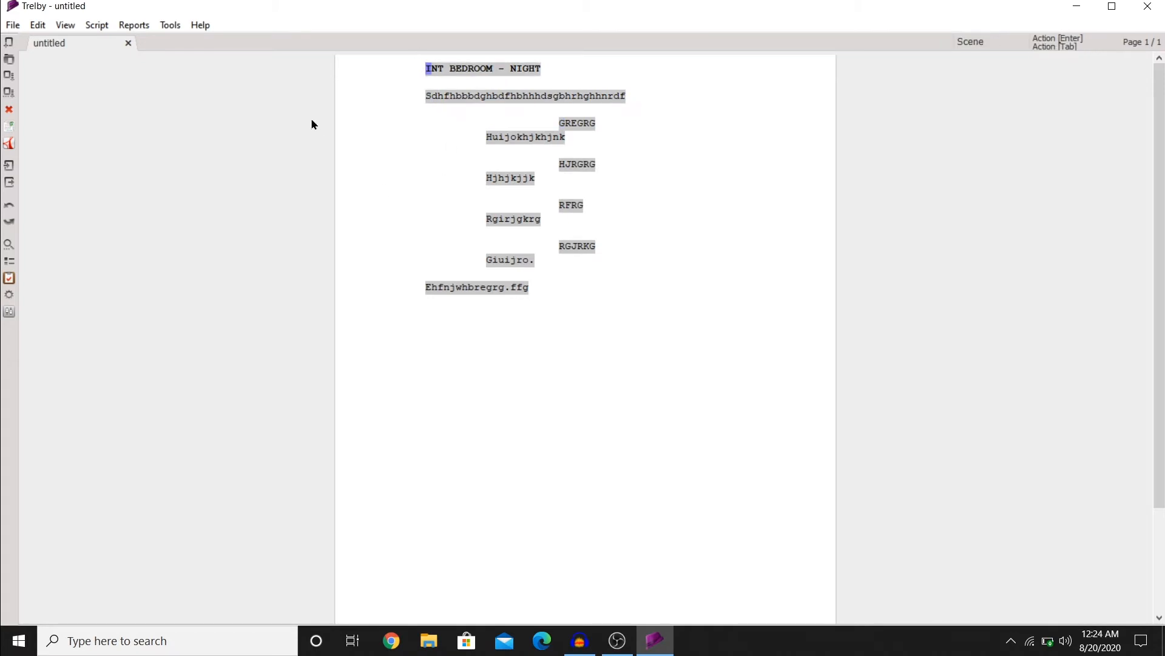
click(12, 27)
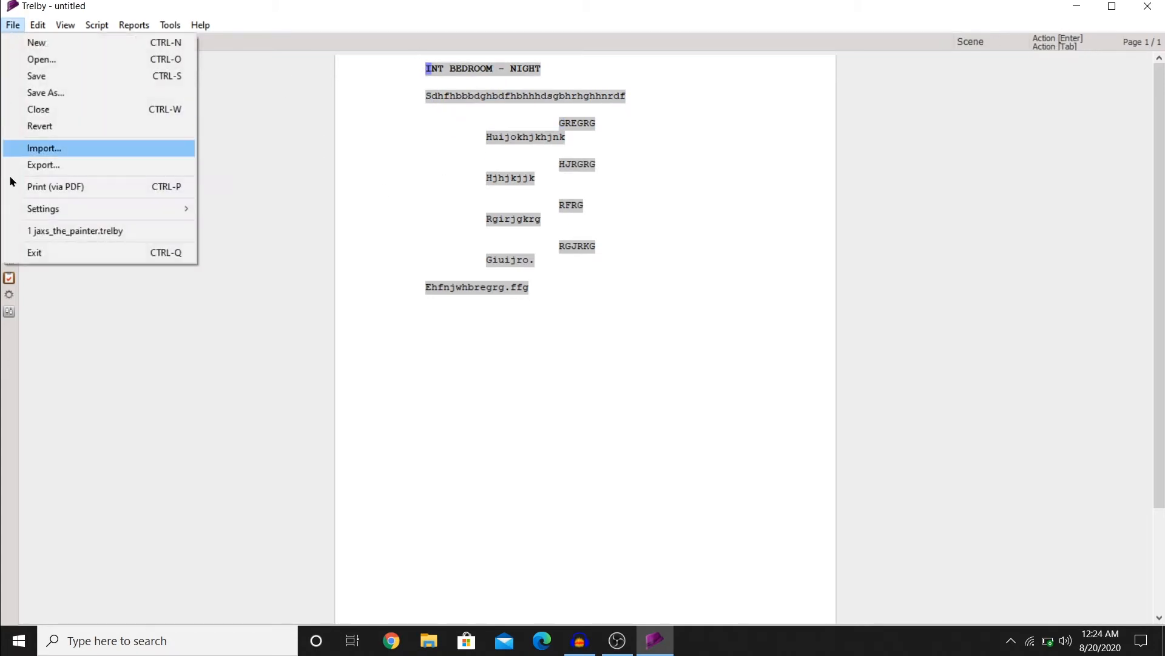
click(338, 191)
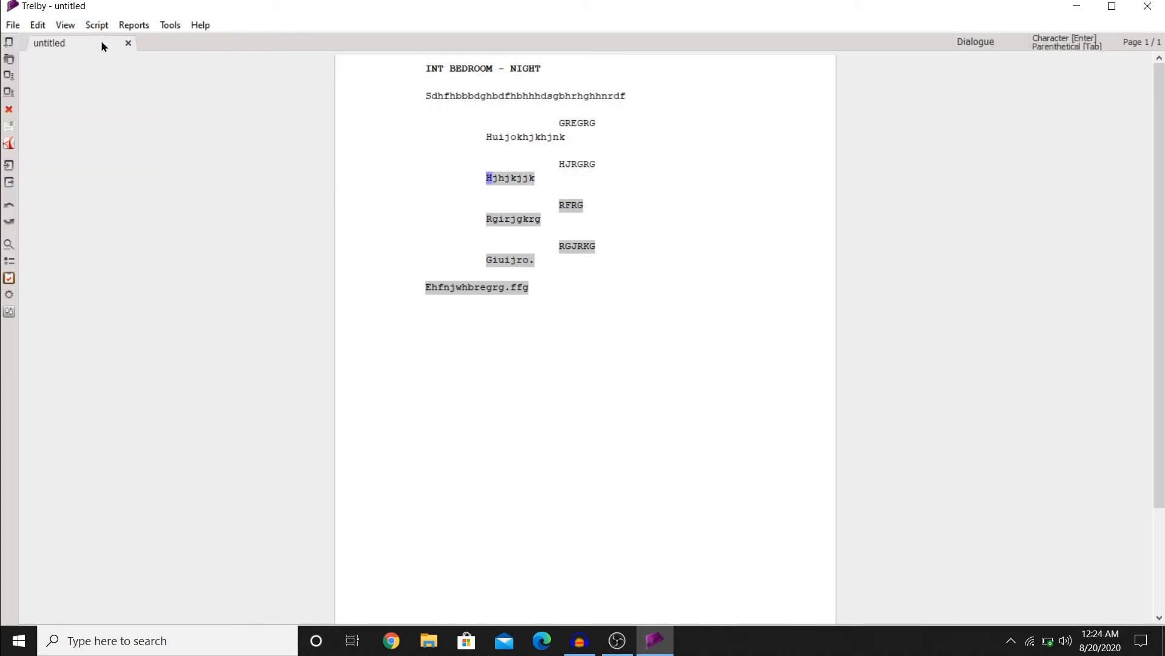
- Open the title page settings, inspect the author and contact entries by selecting their placeholder text, and accept the dialog
click(93, 25)
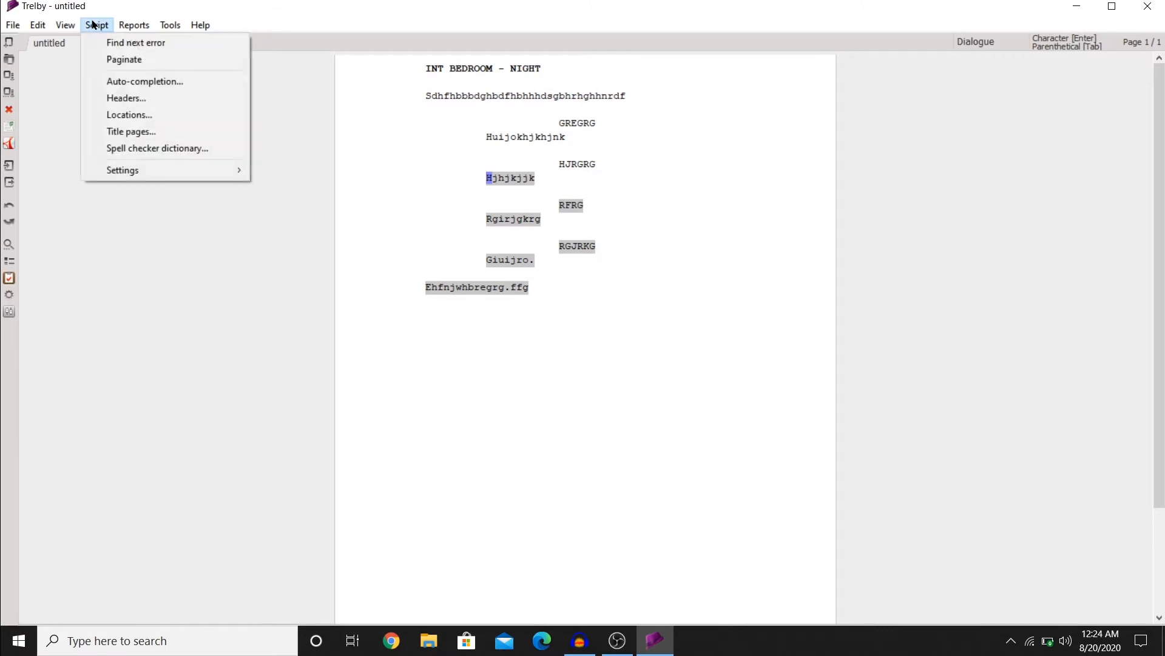
click(157, 131)
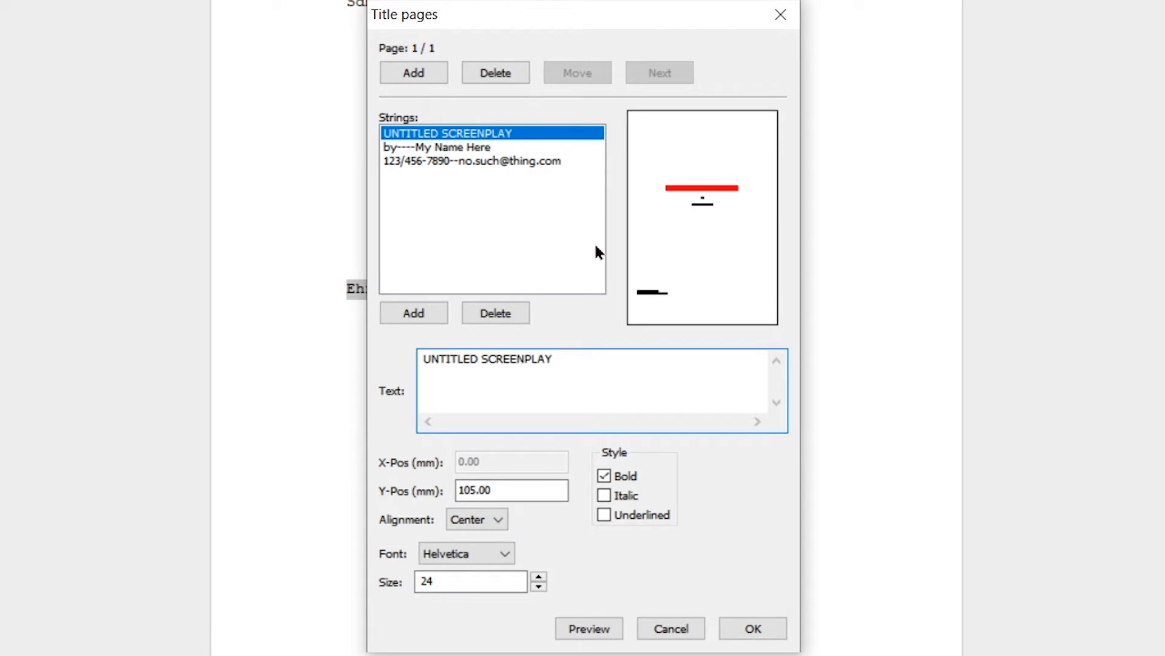
click(484, 150)
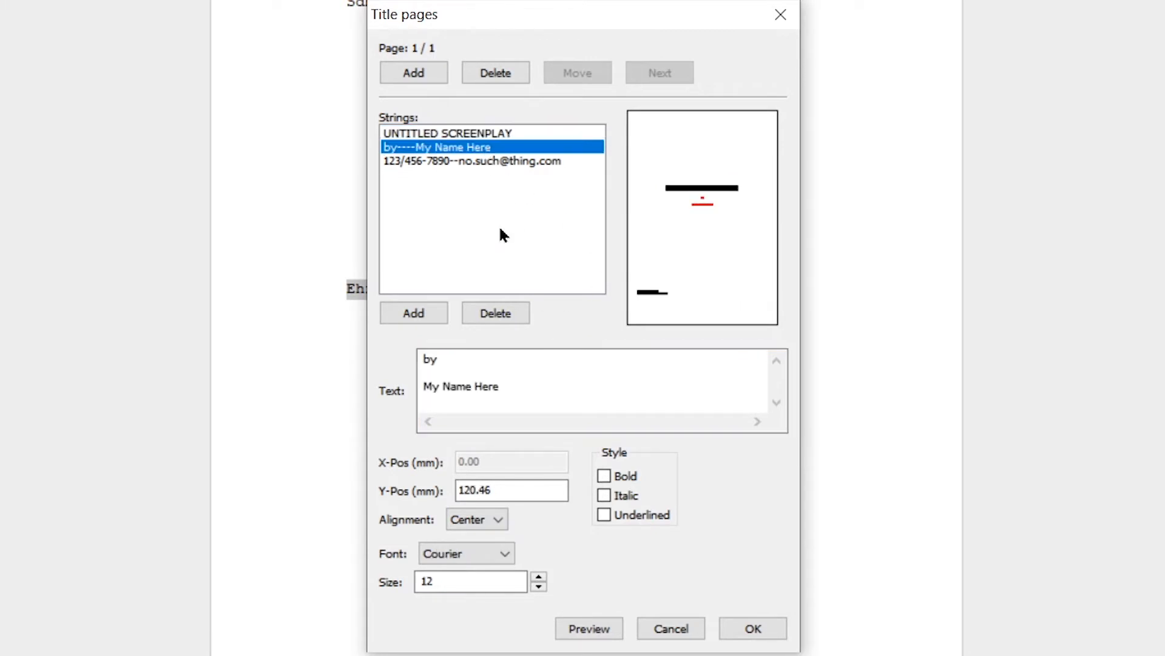
drag(549, 386, 372, 388)
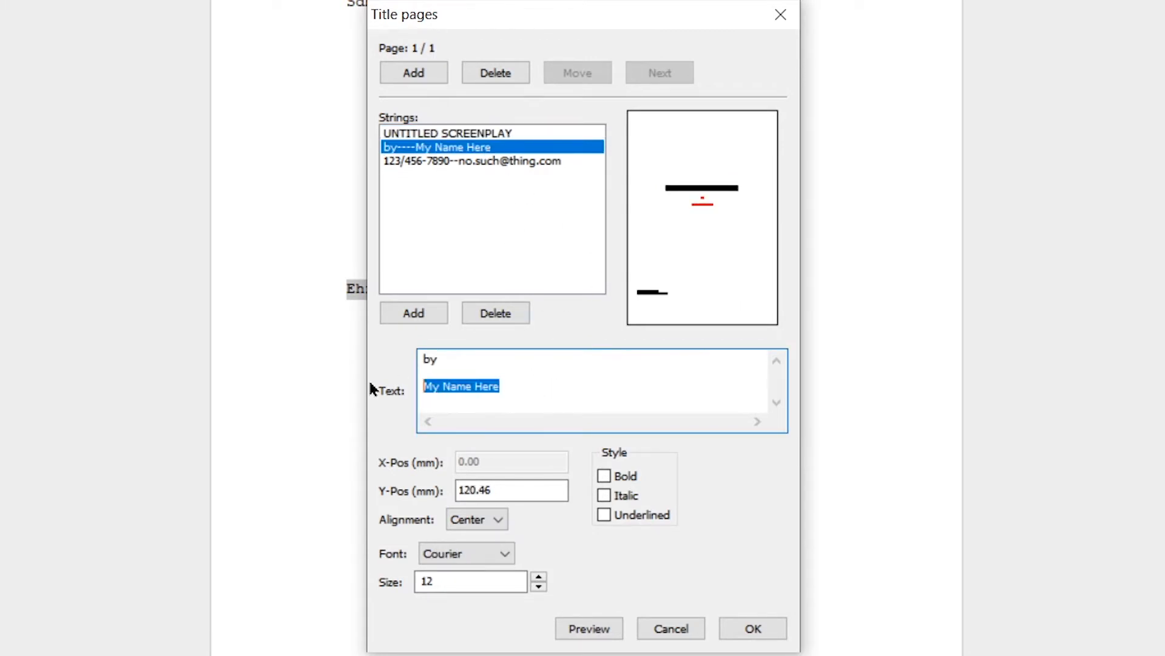
click(575, 161)
drag(557, 408, 473, 359)
click(752, 629)
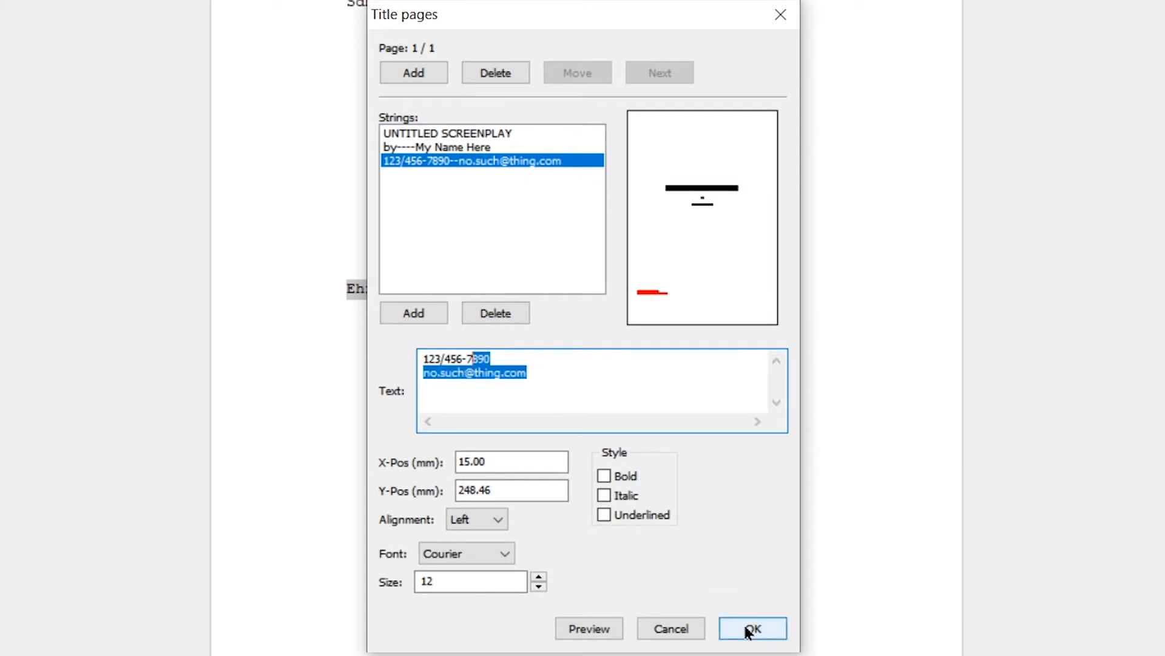
click(385, 2)
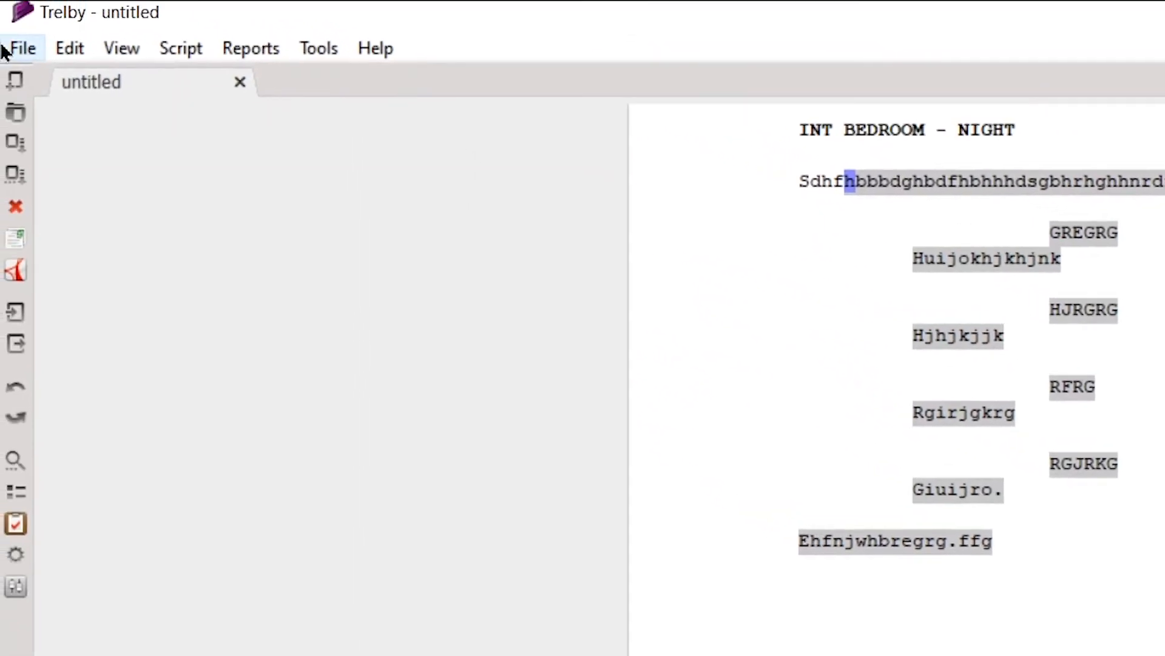
click(5, 50)
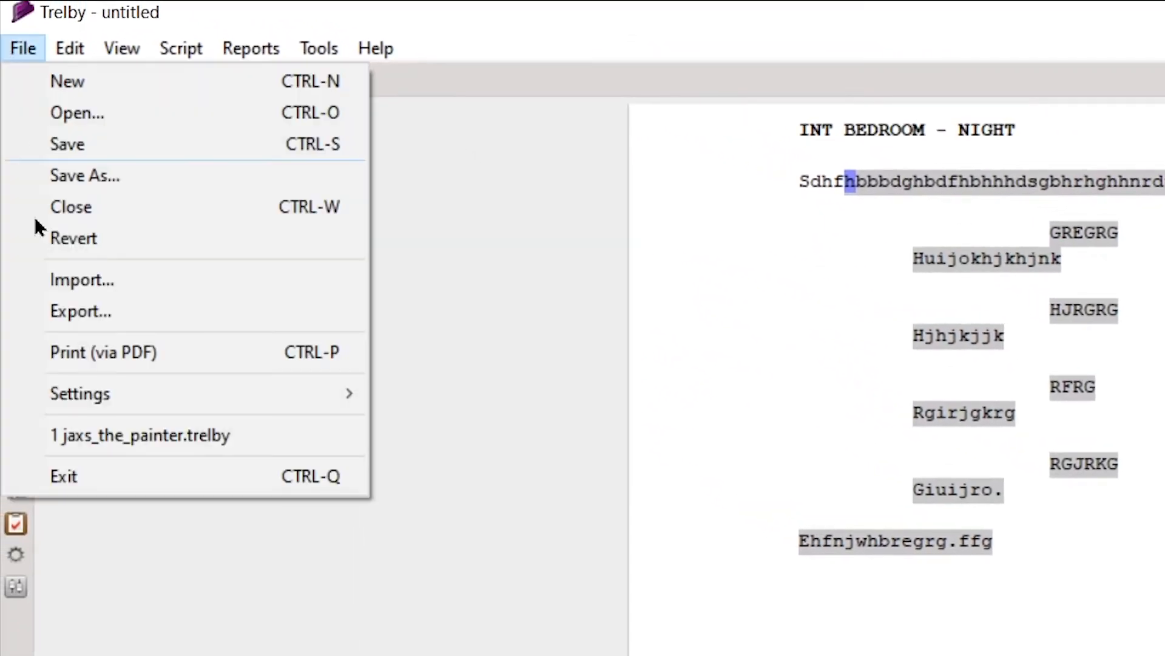
click(729, 401)
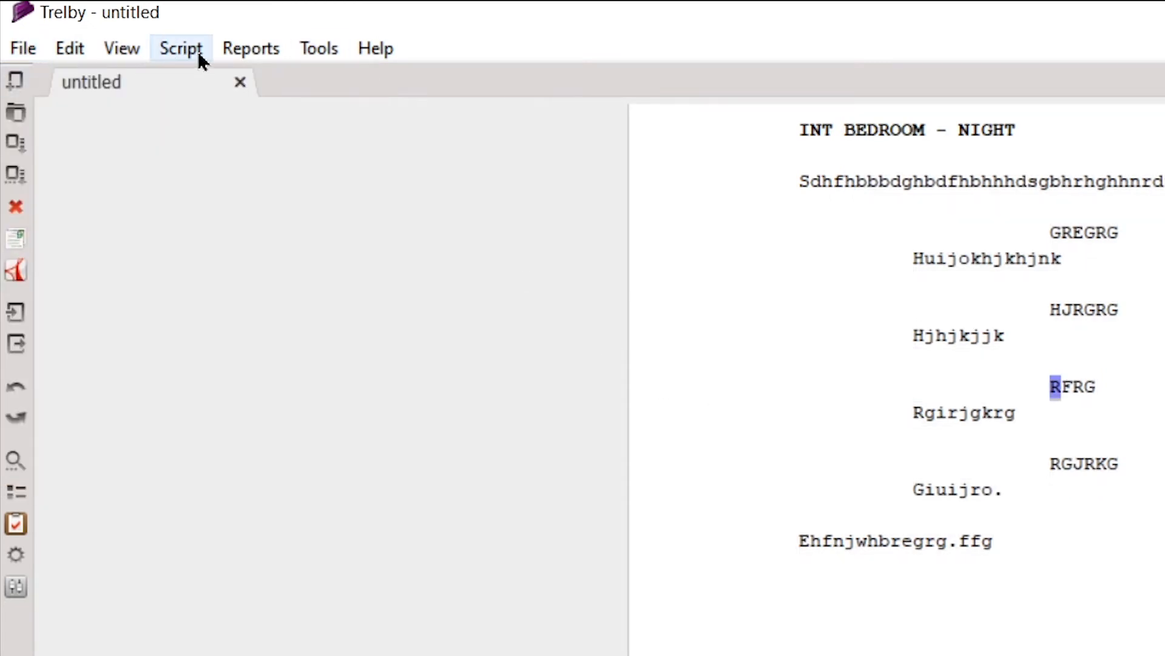
click(246, 47)
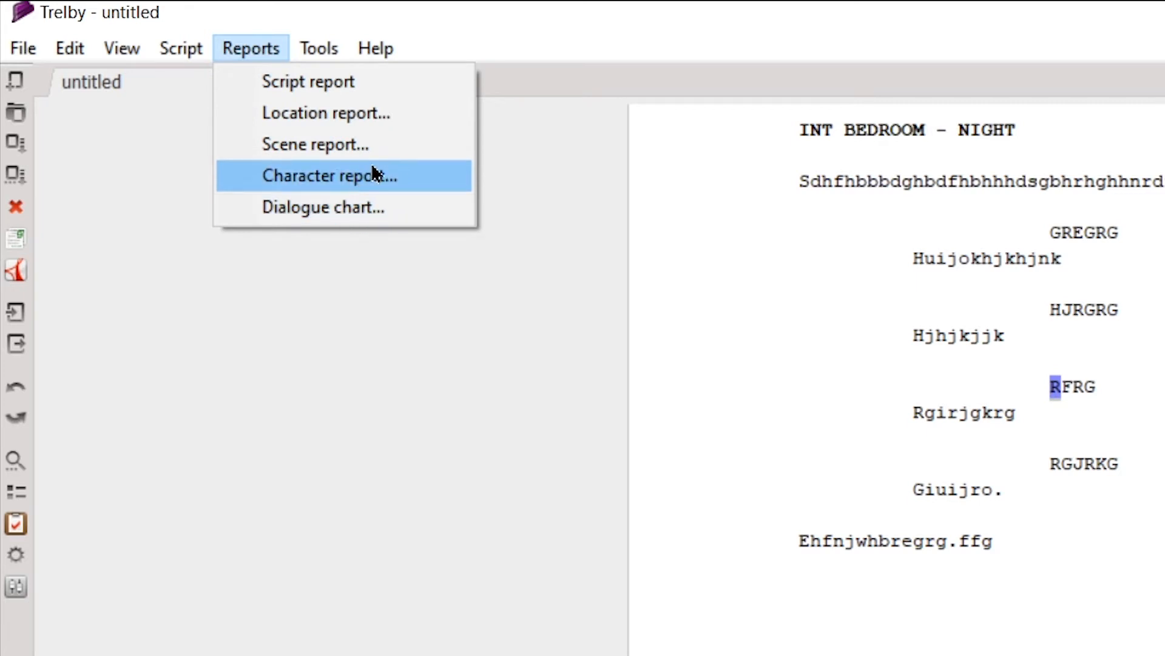
- Open the character name database, try the Female filter for the names, and close the database
mouse_move(326, 50)
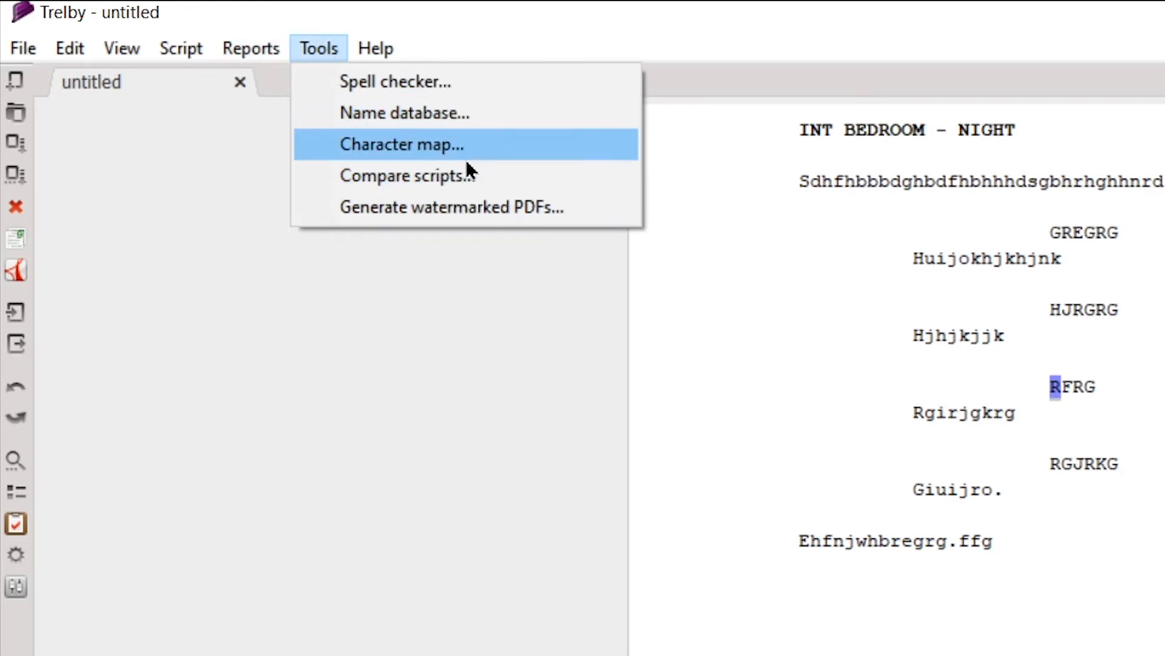
click(465, 104)
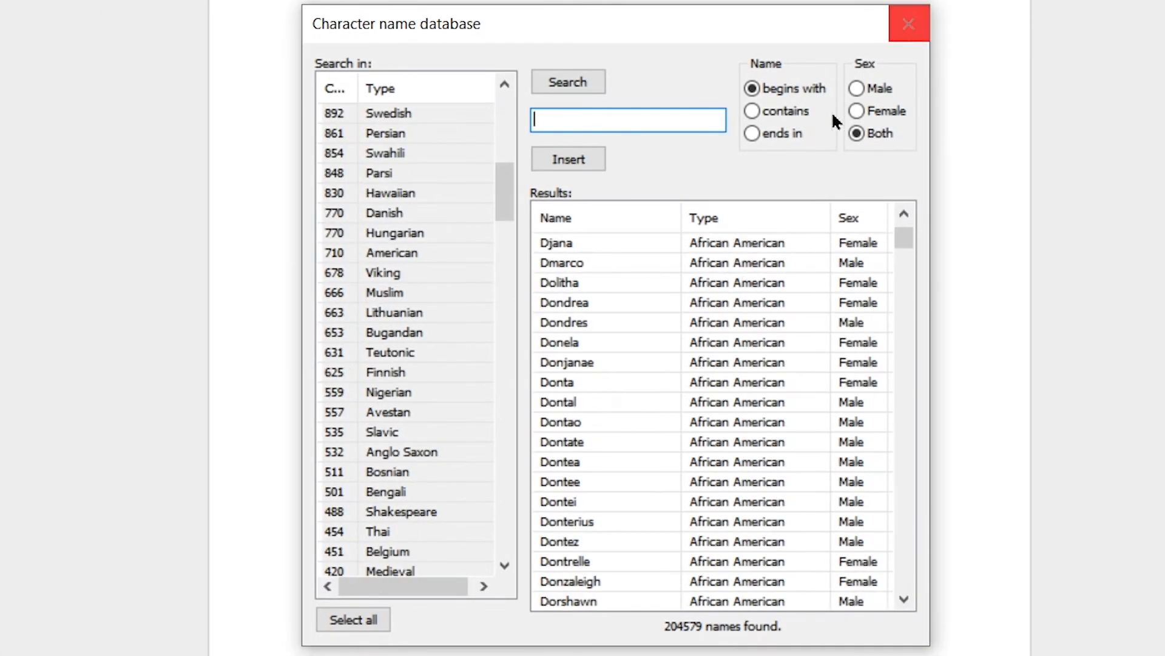
click(857, 112)
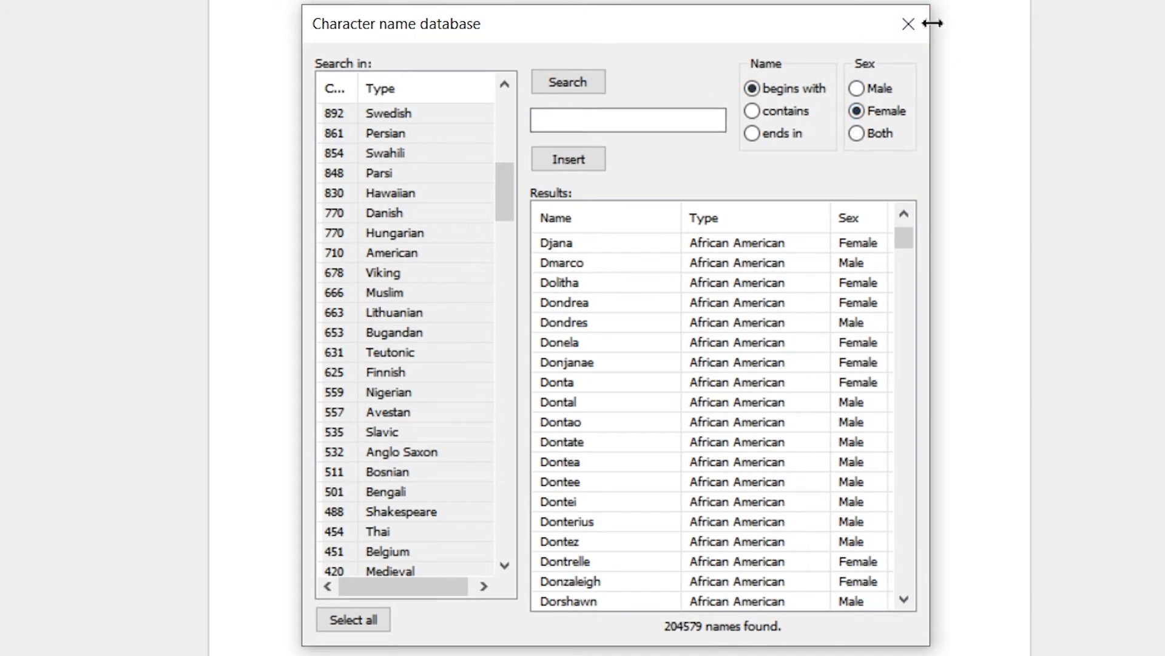
click(907, 25)
- View the character map of insertable special characters and close it
click(276, 40)
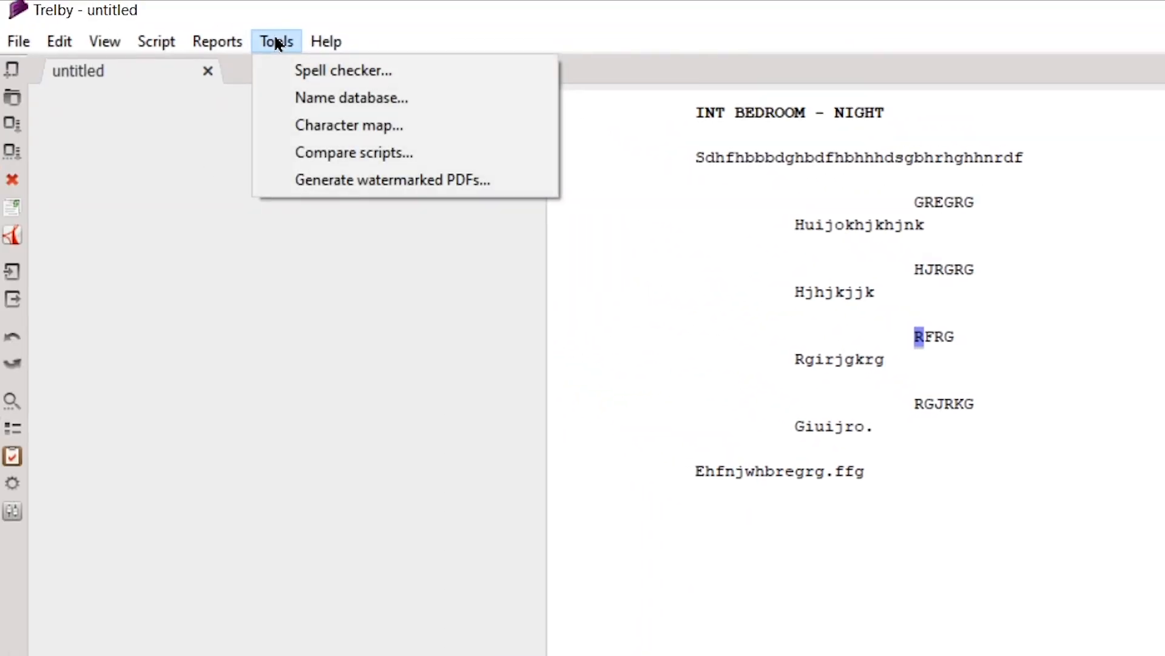
click(395, 128)
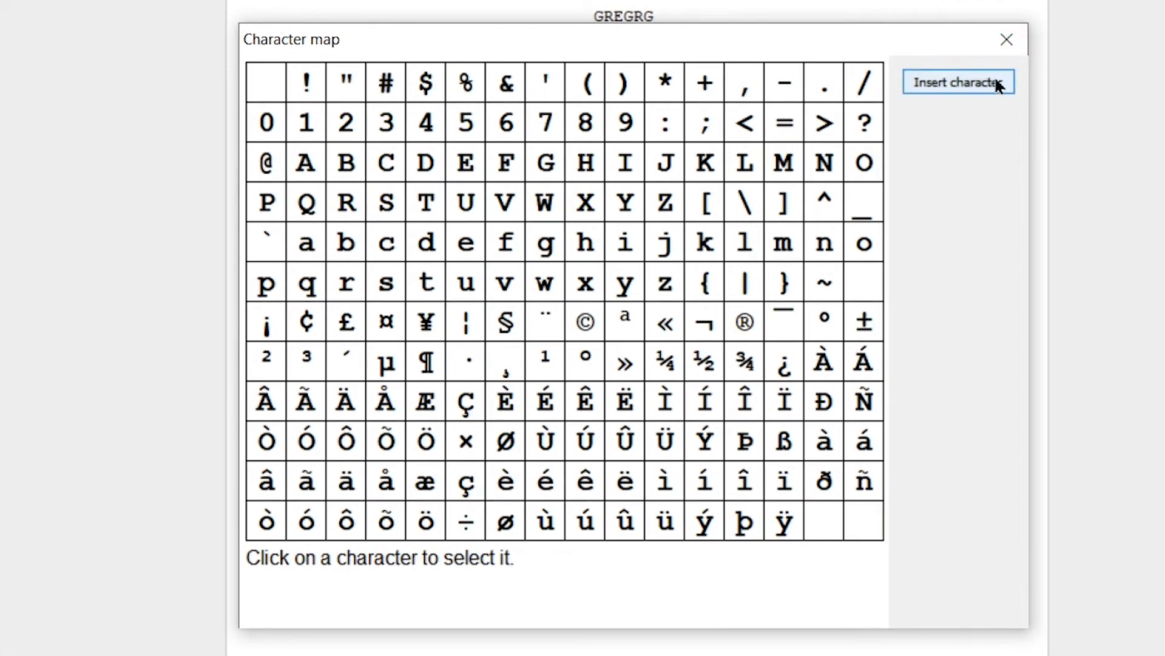
click(1007, 41)
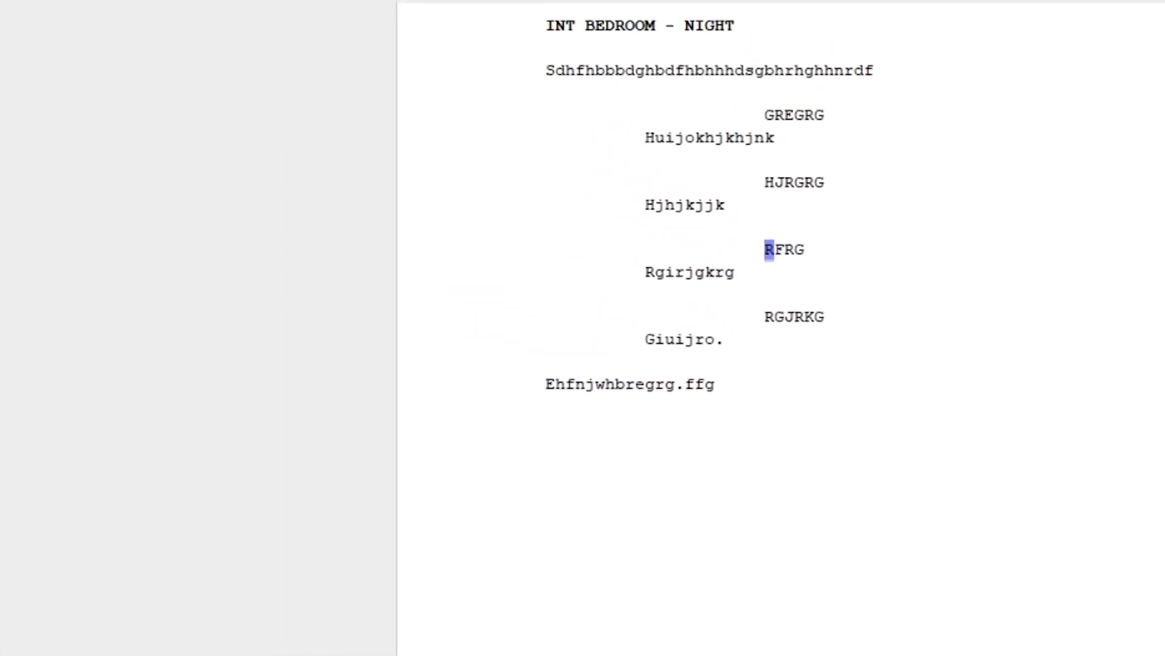
click(274, 39)
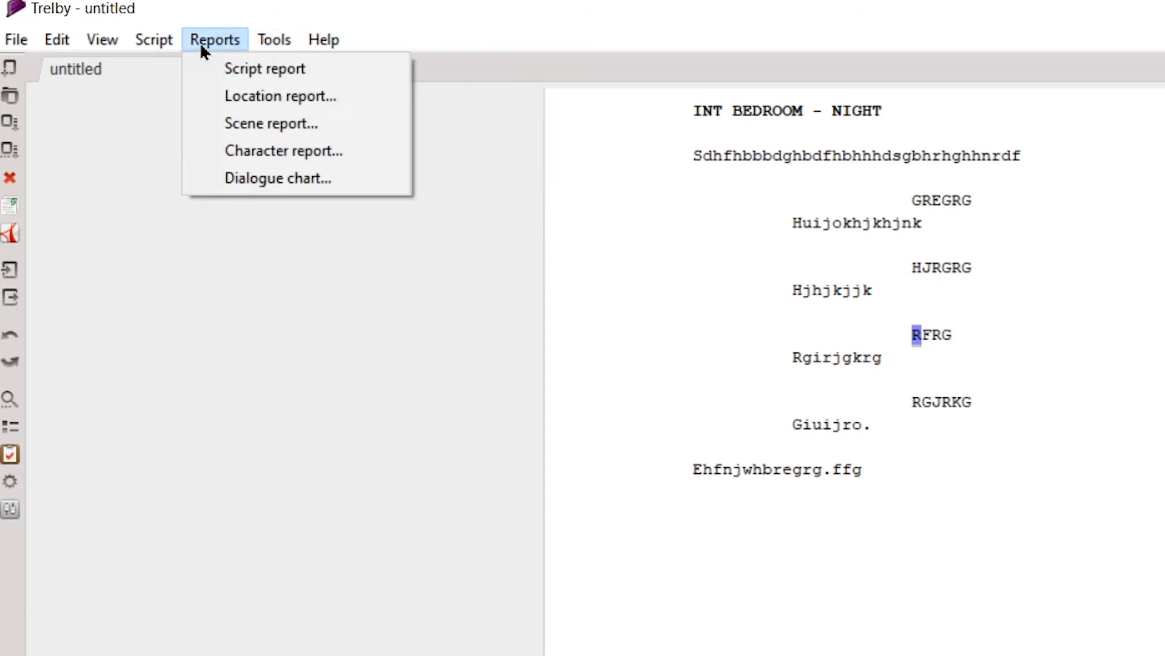
mouse_move(173, 38)
mouse_move(228, 281)
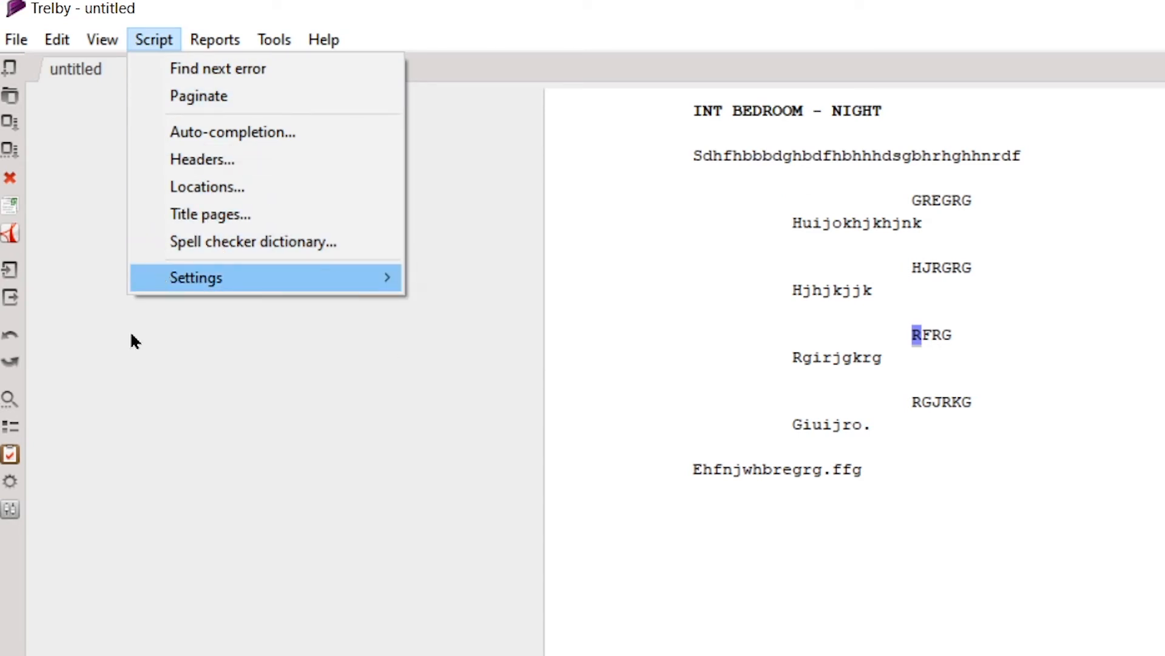
- Open the global settings and view the color options and the display options
click(11, 510)
click(11, 510)
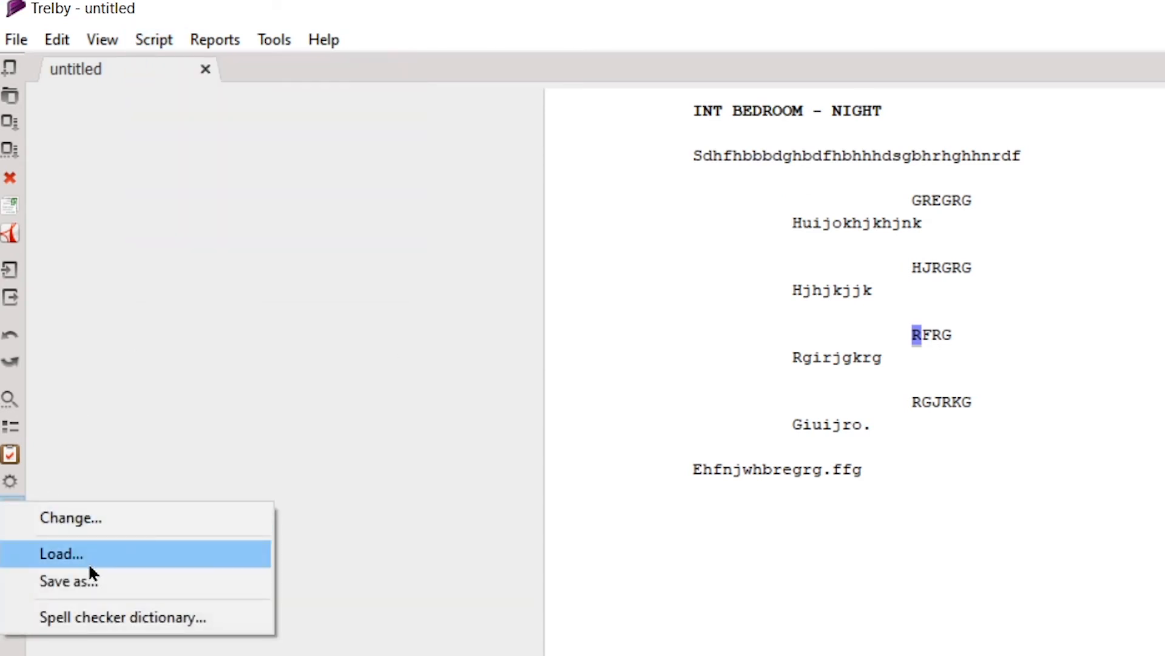
click(120, 522)
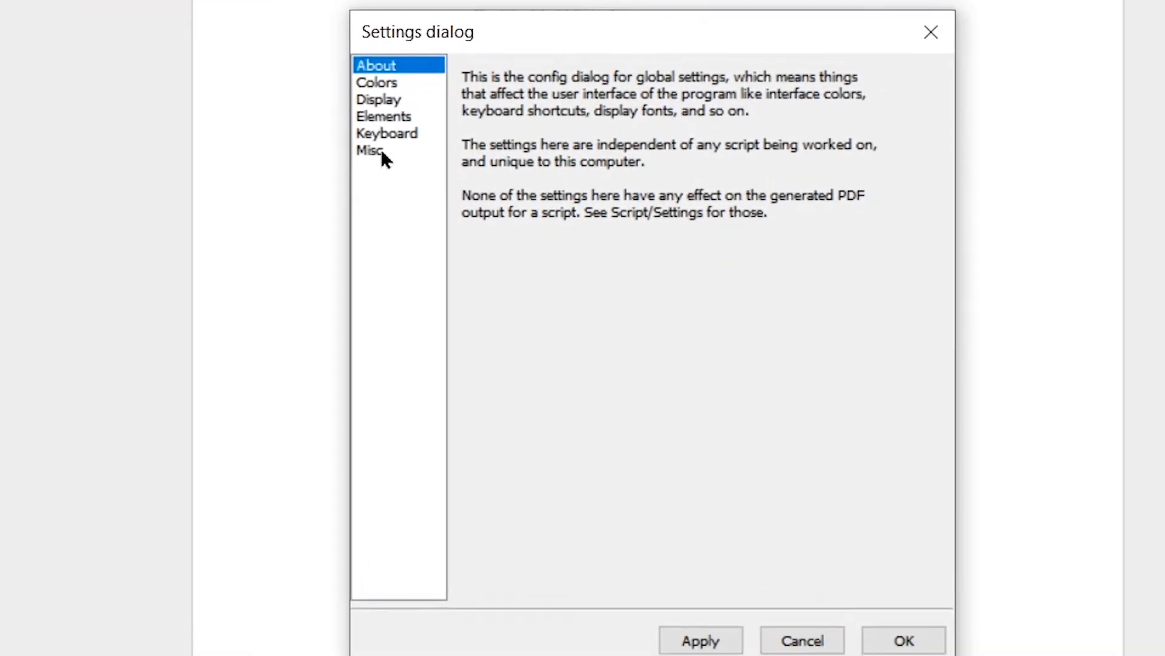
click(393, 84)
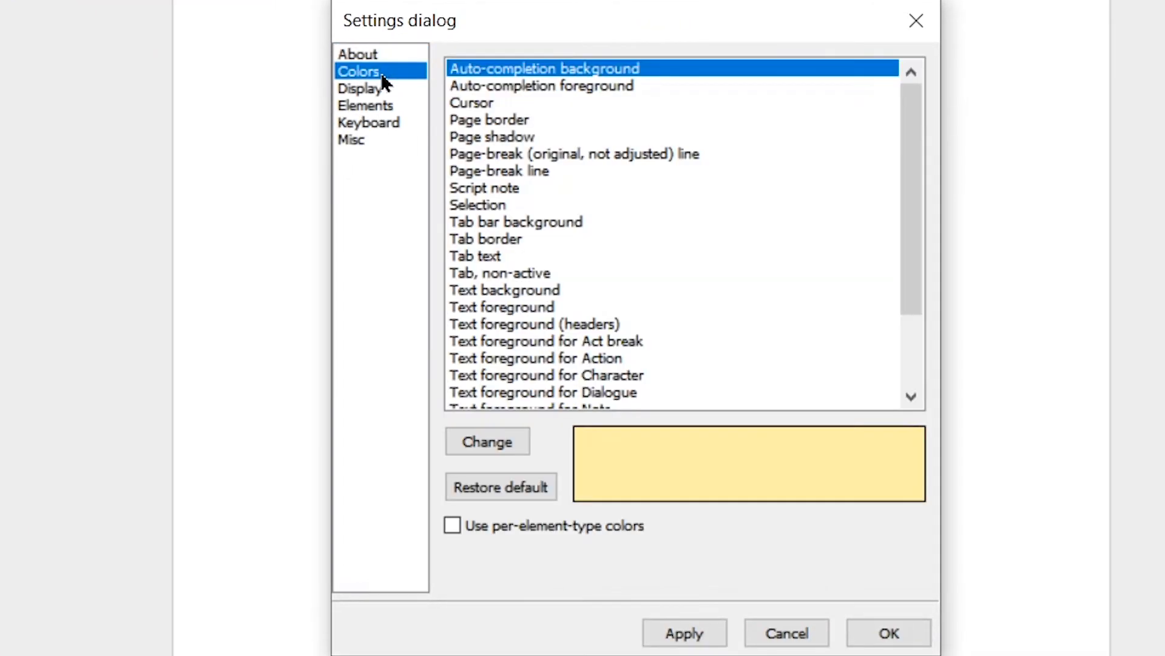
click(401, 100)
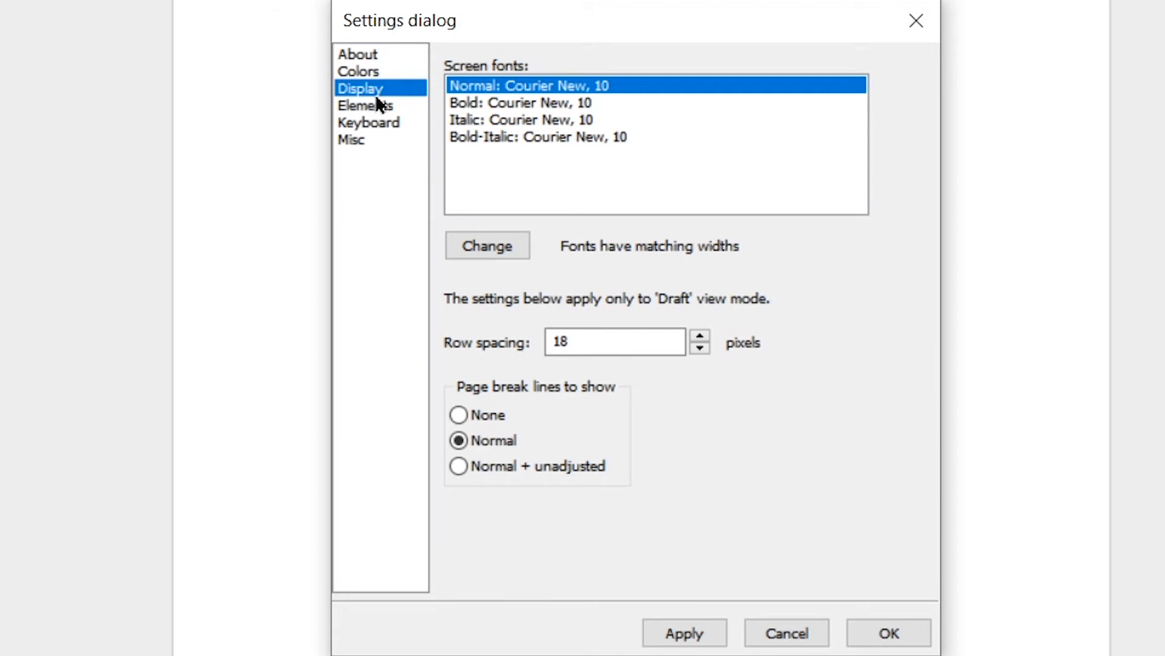
- View the element settings for Scene and try Scene as the element that Shift+Tab switches to
click(380, 105)
click(657, 238)
click(786, 249)
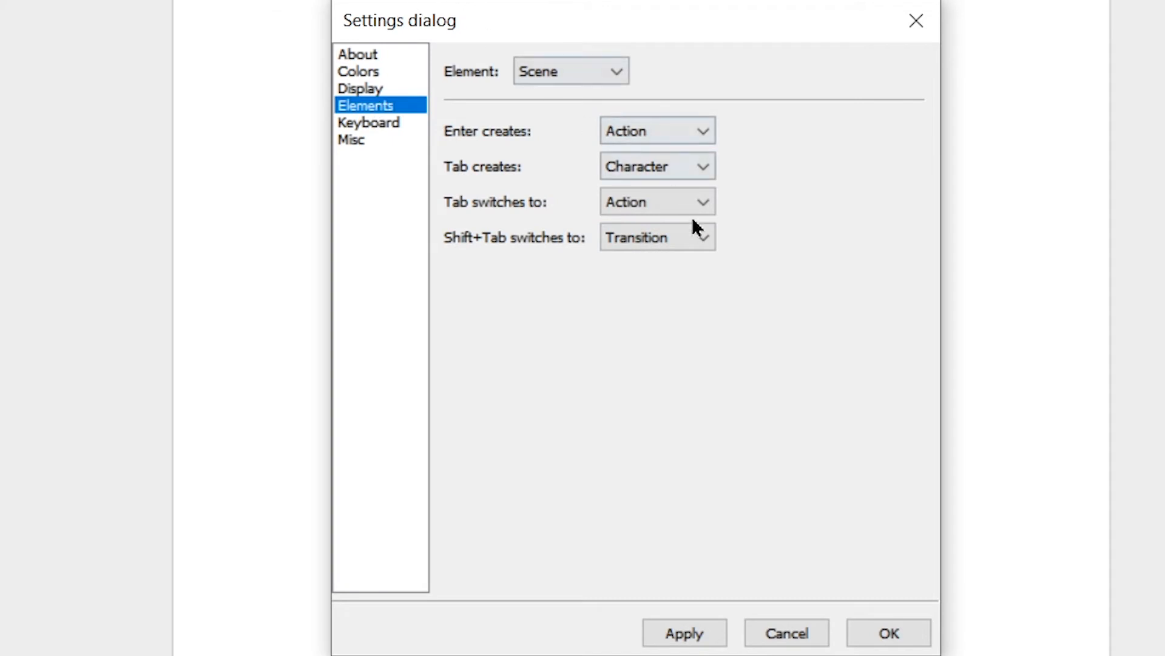
click(693, 234)
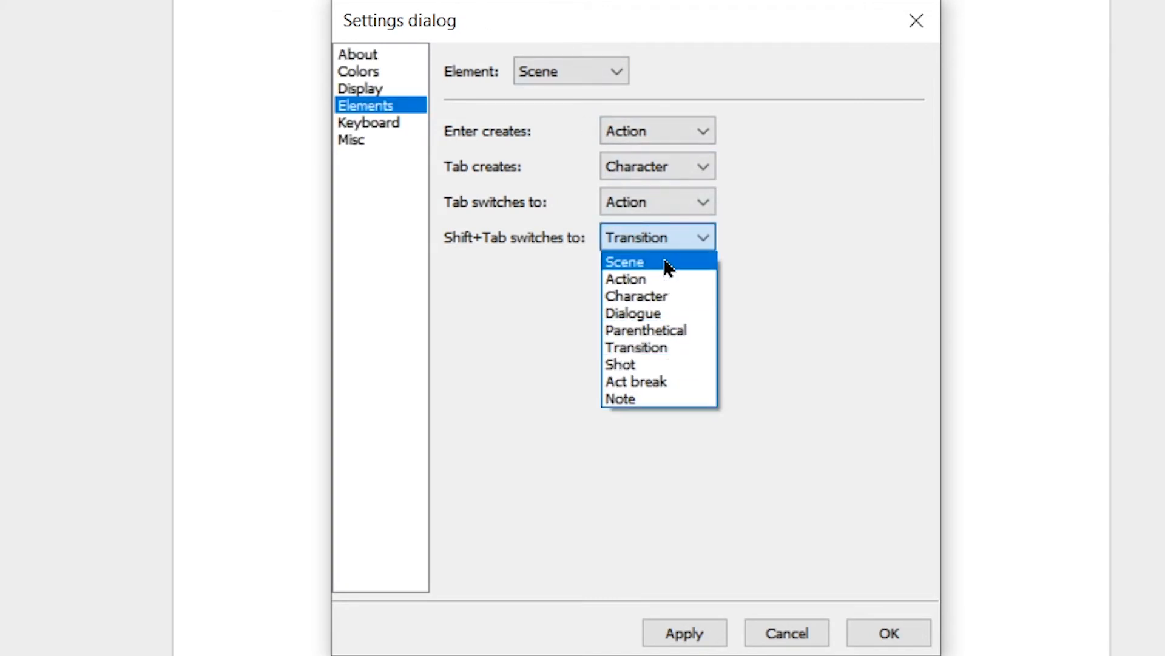
click(668, 266)
- Add the action line "Ewfwefnwefwef" at the end of the script, followed by the character cue "NFVNFV"
key(Return)
text(Ewfwefnwef)
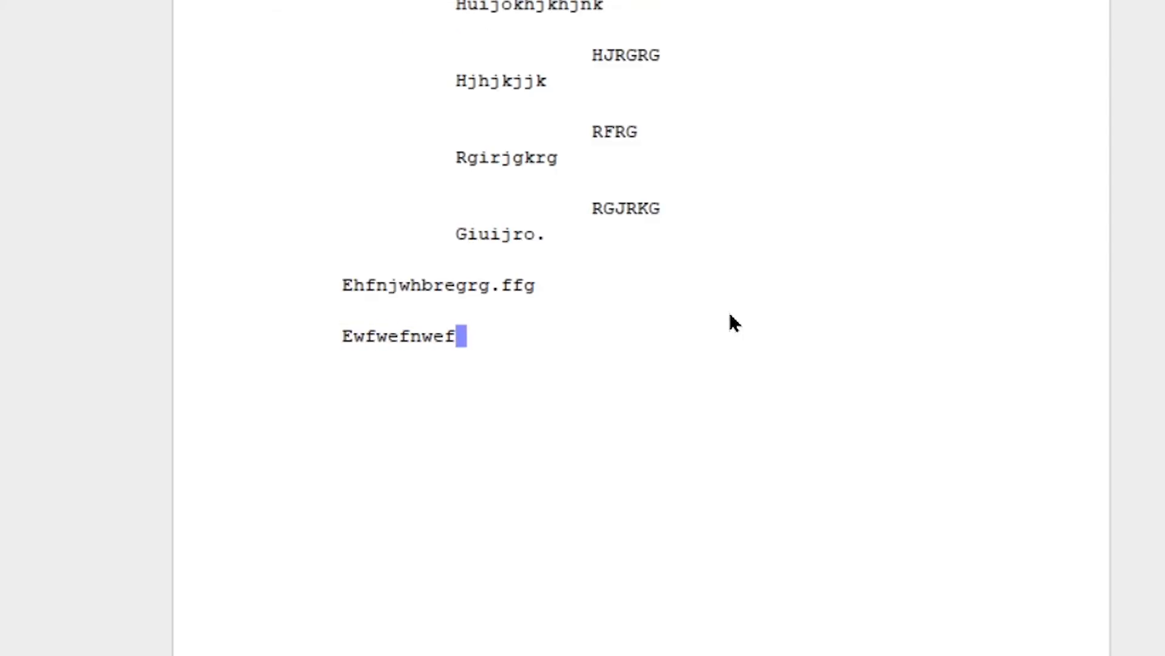
text(wef)
key(Tab)
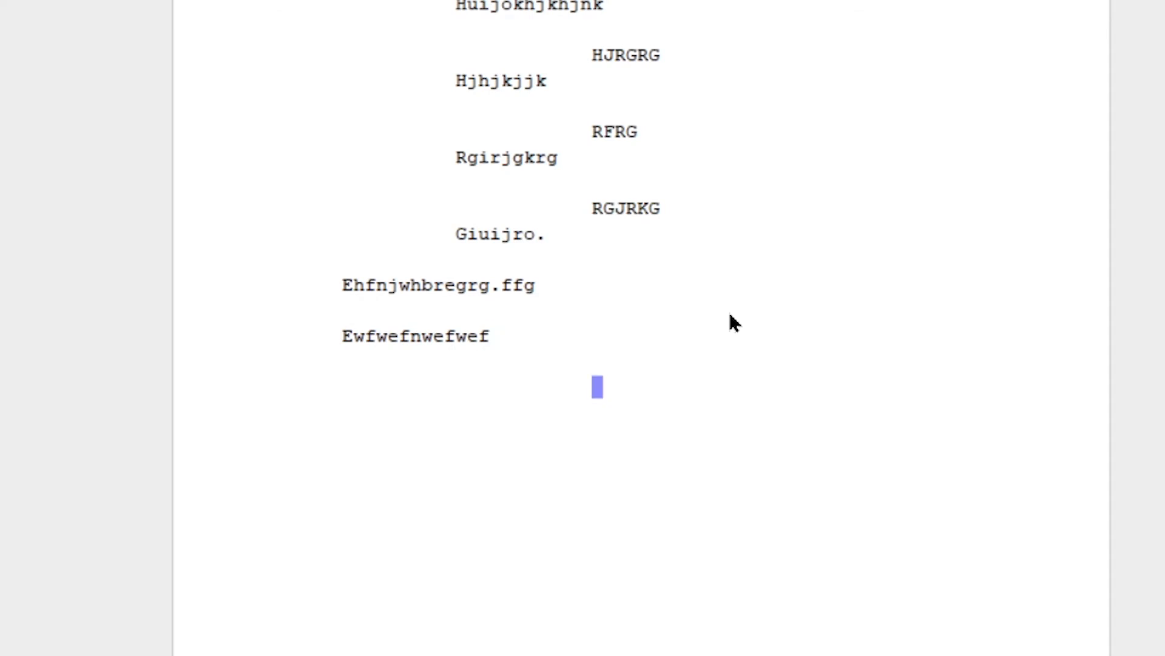
key(Tab)
key(Tab)
key(Tab)
key(Tab)
text(NFVNFV)
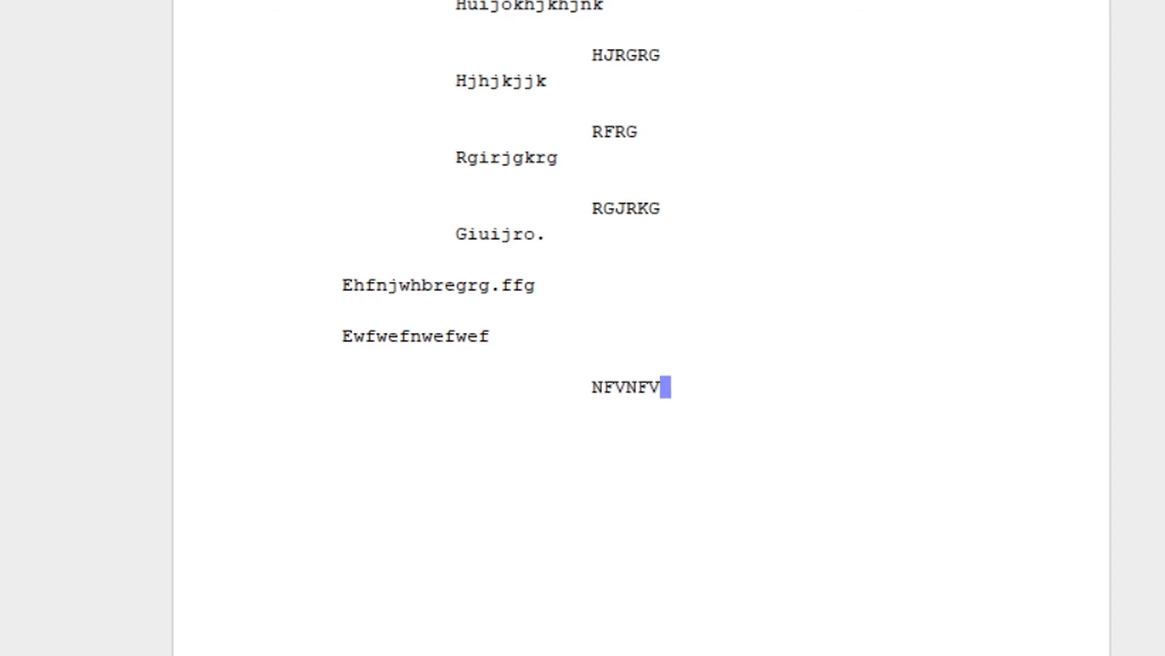
click(127, 46)
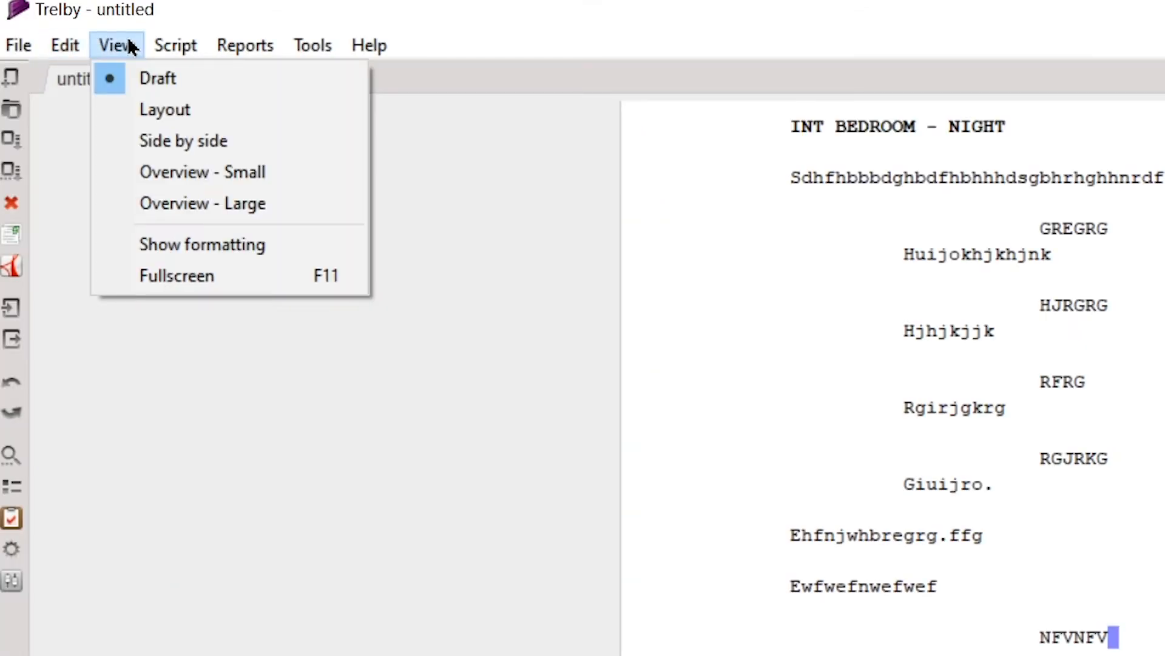
mouse_move(18, 44)
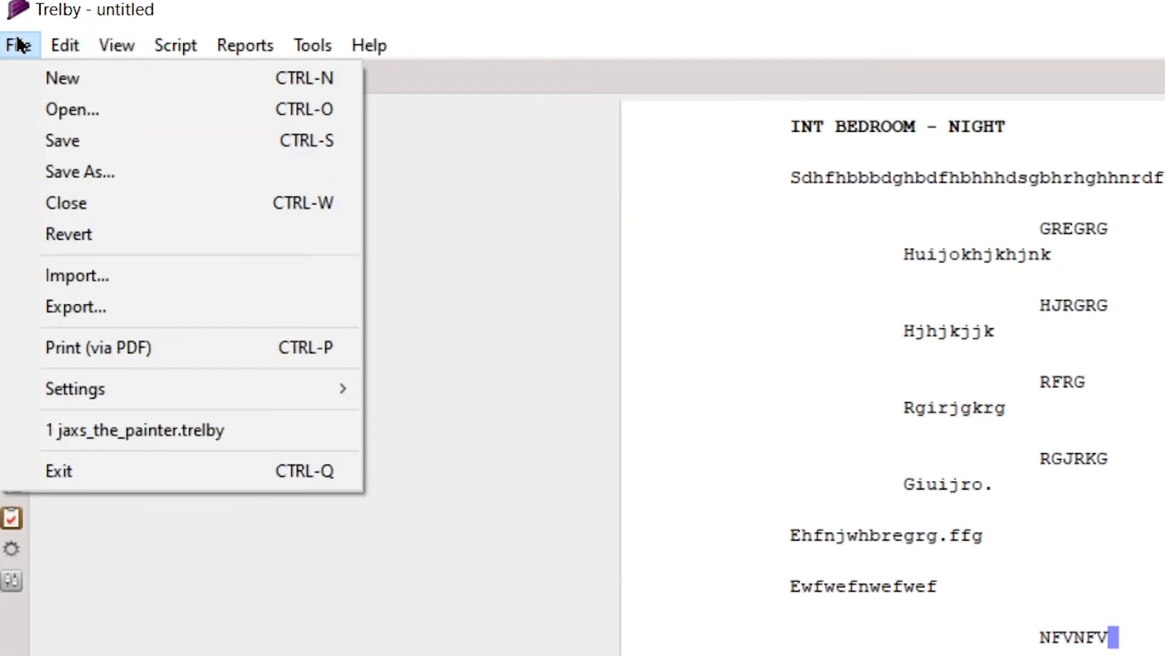
drag(1114, 638, 919, 322)
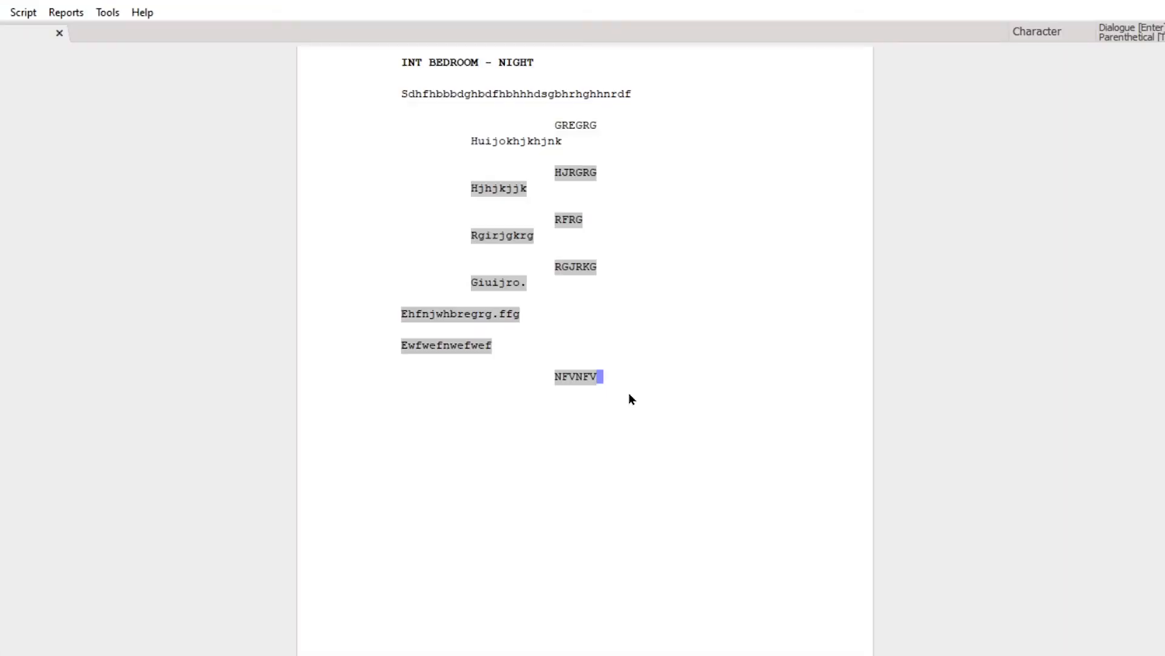
click(628, 394)
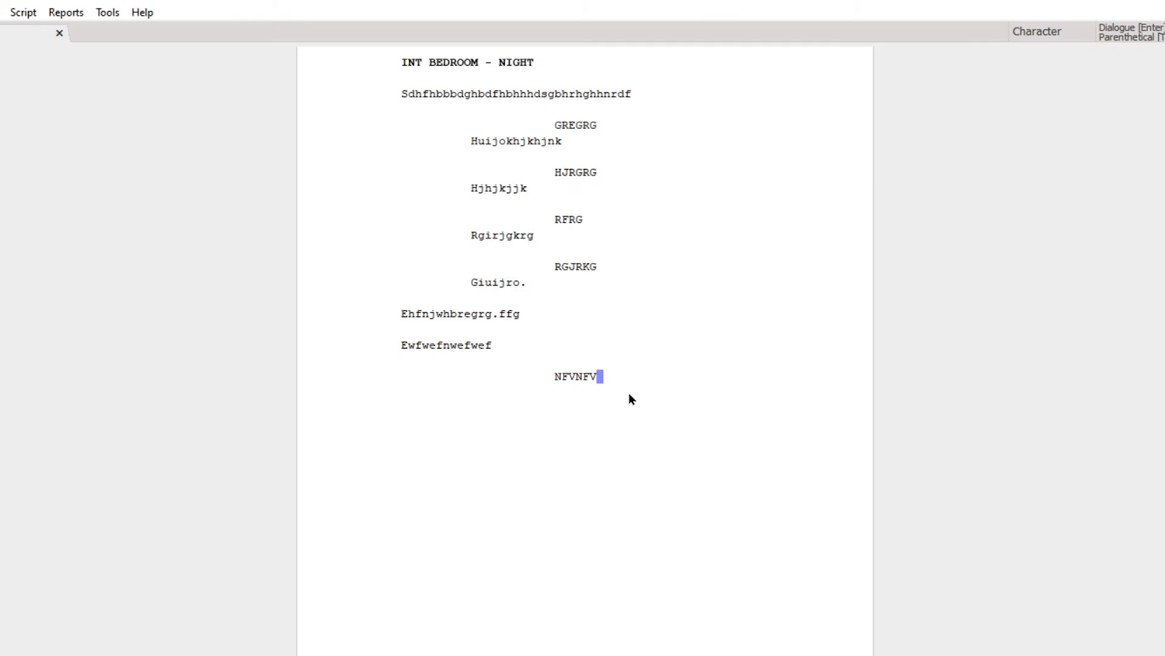
- Try a dialogue line under the last character cue, remove it again, and append "D" to the cue
key(Return)
key(Return)
key(BackSpace)
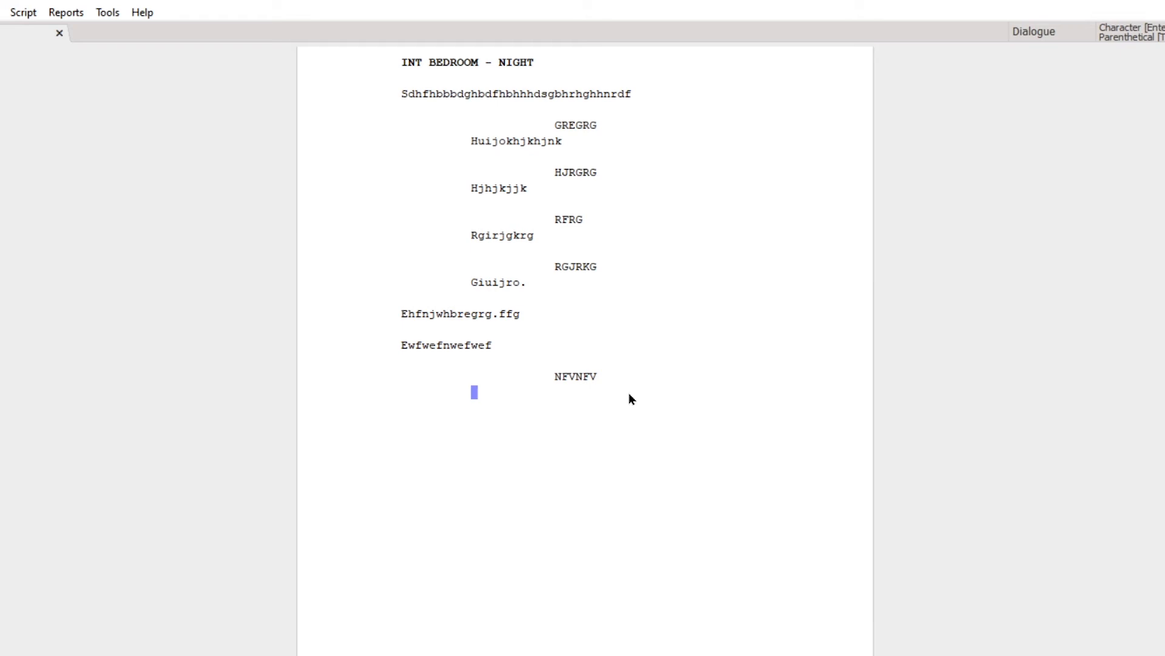
key(BackSpace)
text(D)
key(Return)
text(V)
key(BackSpace)
key(BackSpace)
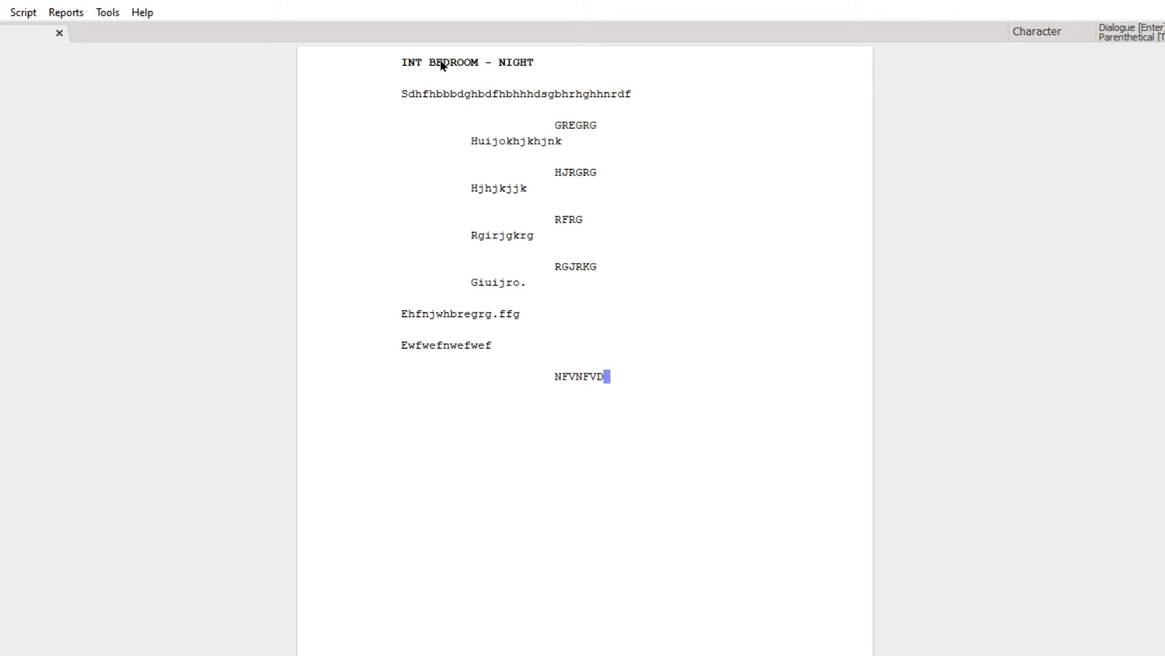
- Append "DC" to the character cue on the script's last line
drag(440, 61, 599, 329)
click(599, 329)
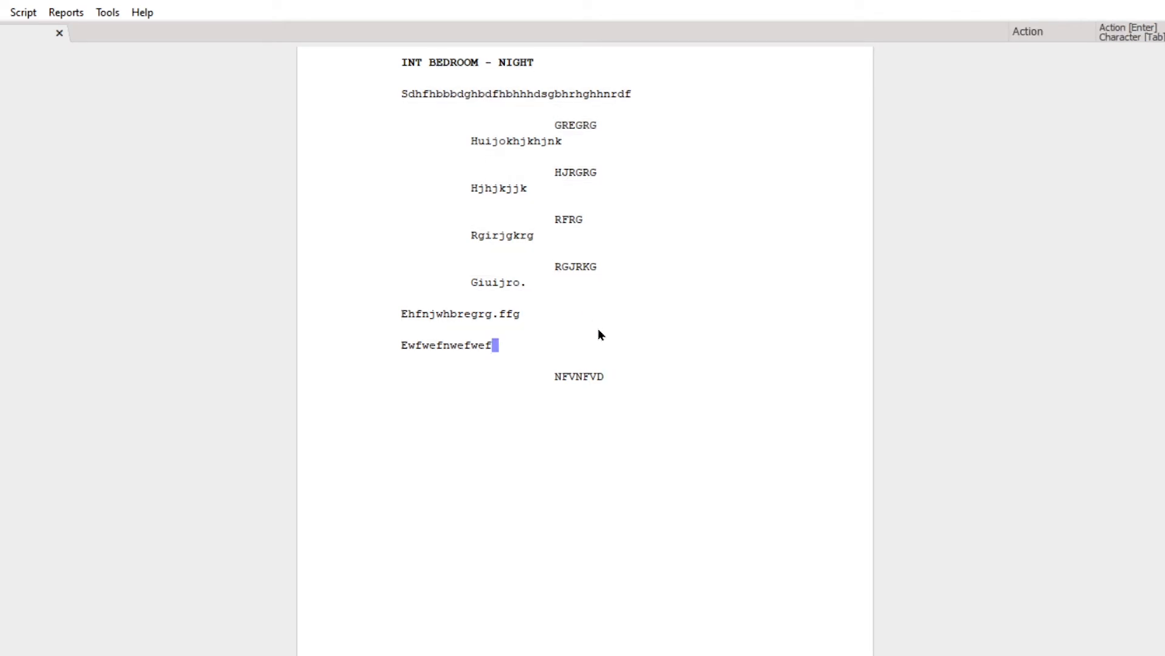
click(644, 403)
text(DC)
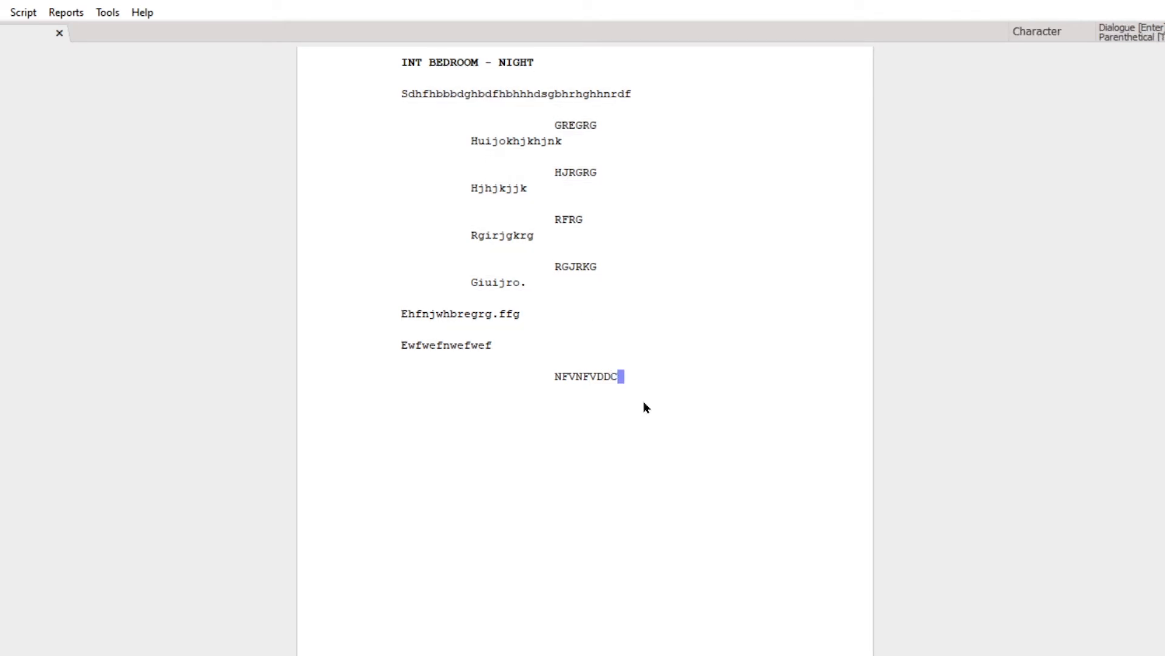
- Delete the closing lines of the script back to an empty character cue after the dialogue "Hjhjkjjk"
key(BackSpace)
key(BackSpace)
key(BackSpace)
key(BackSpace)
key(BackSpace)
key(BackSpace)
key(BackSpace)
key(BackSpace)
key(BackSpace)
key(BackSpace)
key(BackSpace)
key(BackSpace)
key(BackSpace)
key(BackSpace)
key(BackSpace)
key(BackSpace)
key(BackSpace)
key(BackSpace)
key(BackSpace)
key(BackSpace)
key(BackSpace)
key(BackSpace)
key(BackSpace)
key(BackSpace)
key(BackSpace)
key(BackSpace)
key(BackSpace)
key(BackSpace)
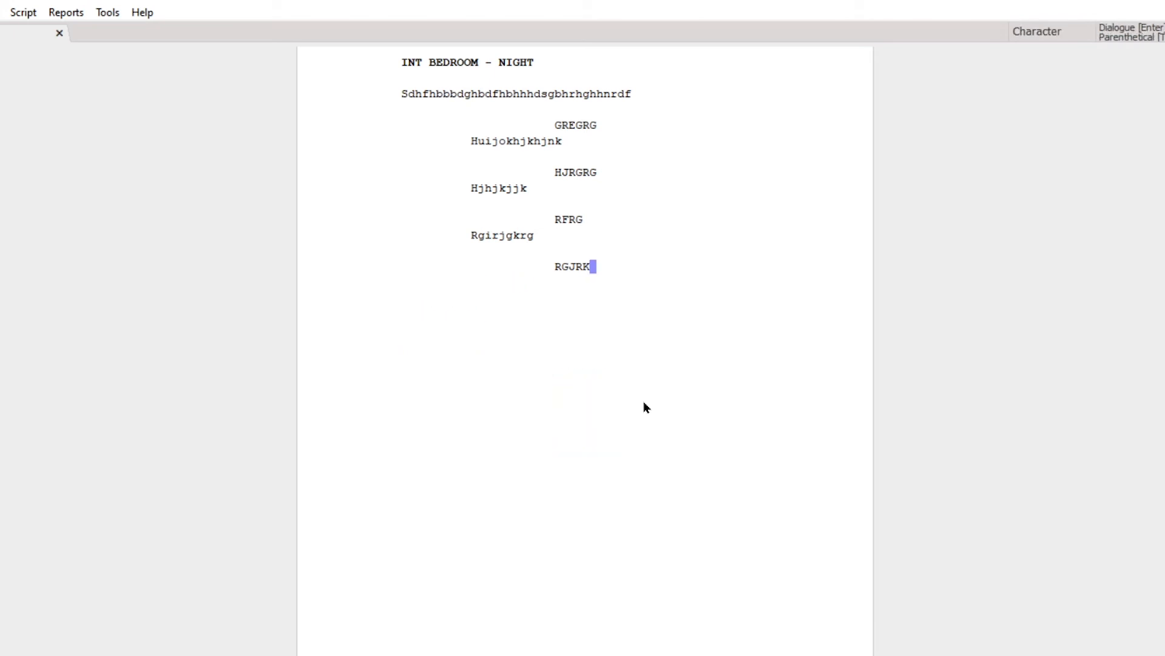
key(BackSpace)
key(BackSpace)
key(BackSpace)
key(BackSpace)
key(BackSpace)
key(BackSpace)
key(BackSpace)
key(BackSpace)
key(BackSpace)
key(BackSpace)
key(BackSpace)
key(BackSpace)
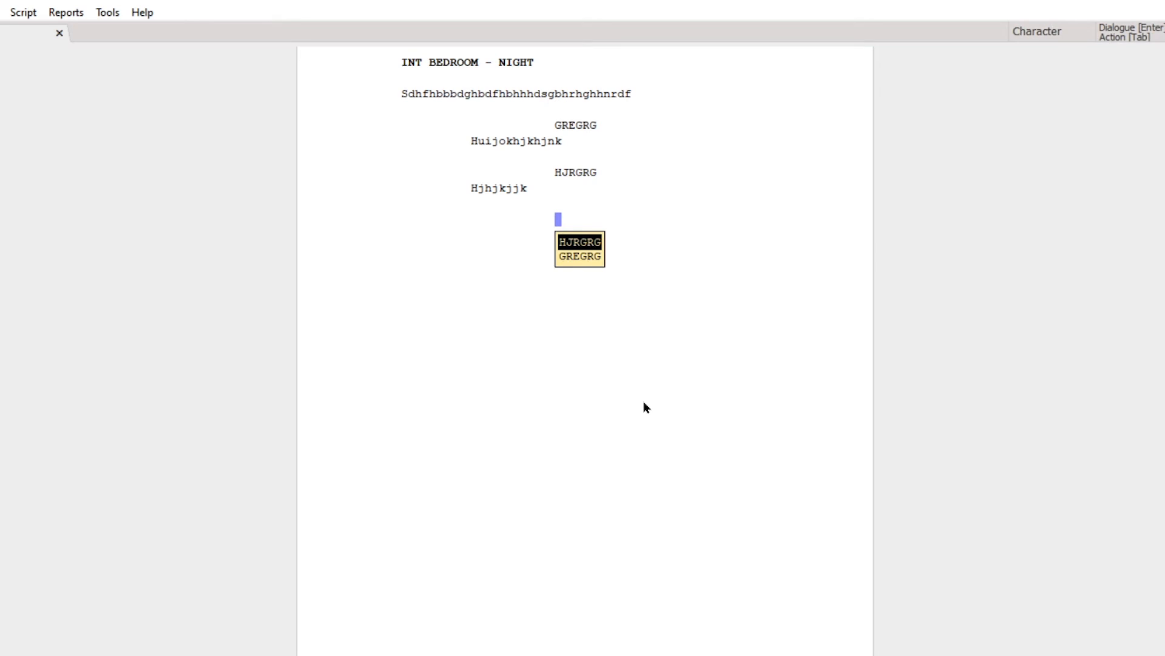
- Turn the empty character cue into an action line reading "Fwefweew wefnwef"
key(Tab)
text(Fwefweew)
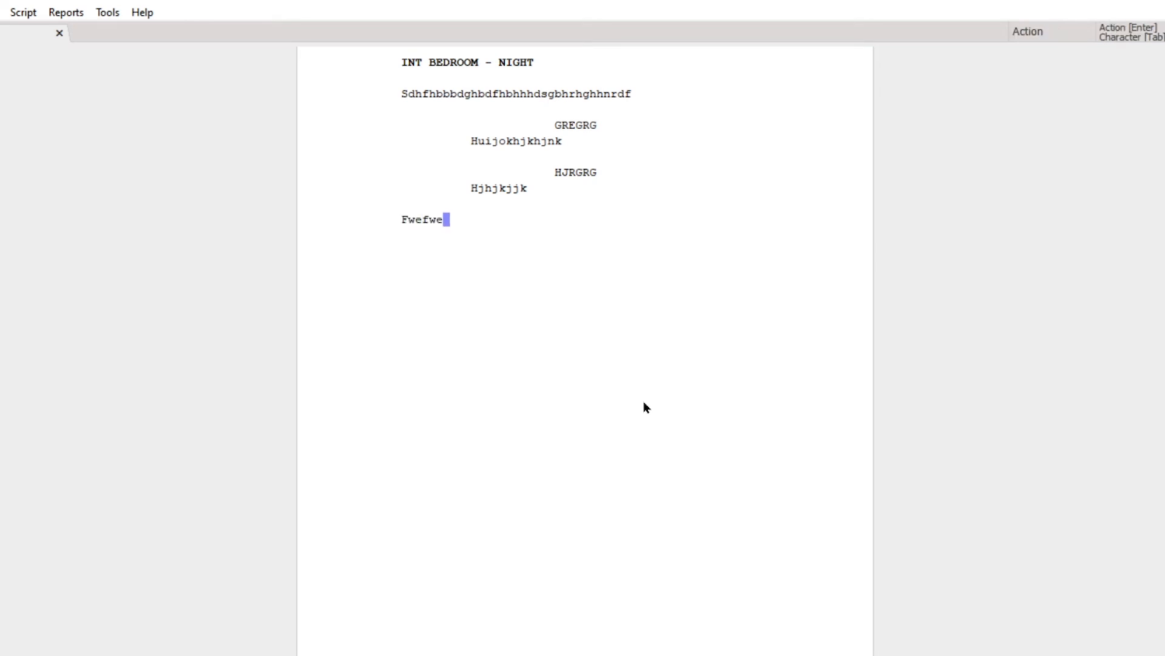
key(BackSpace)
text(ew wefnwef)
- Run the spell checker from the last action line, request a suggested replacement for "Fwefweew", and close the checker
drag(417, 219, 518, 221)
click(520, 222)
click(490, 221)
click(108, 12)
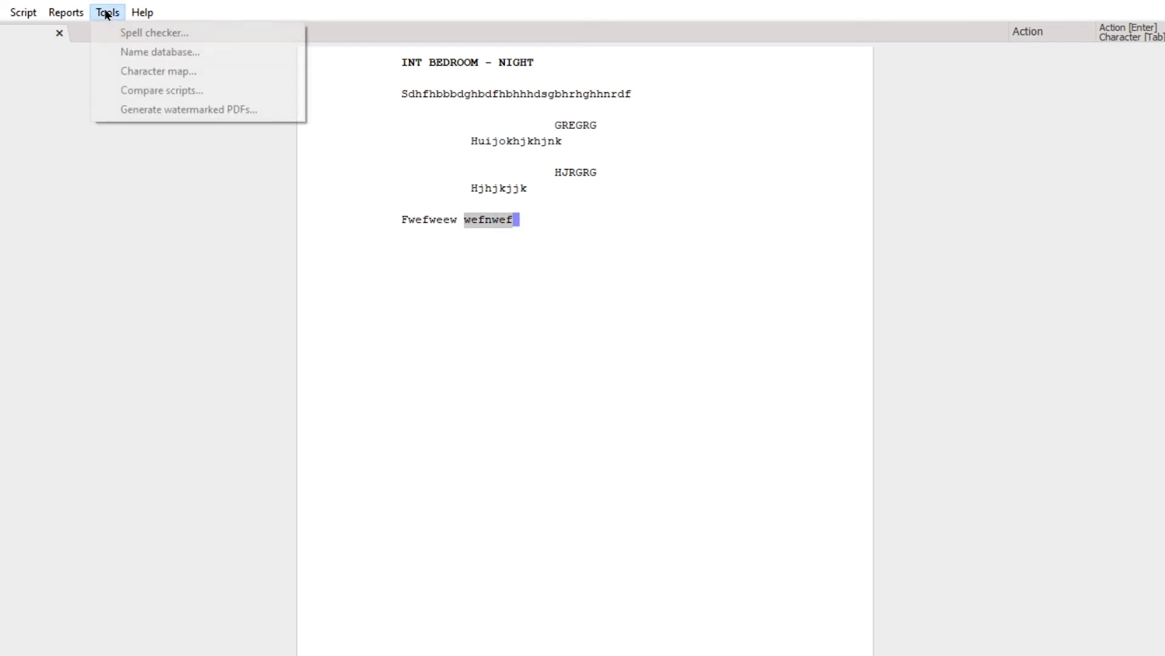
click(128, 32)
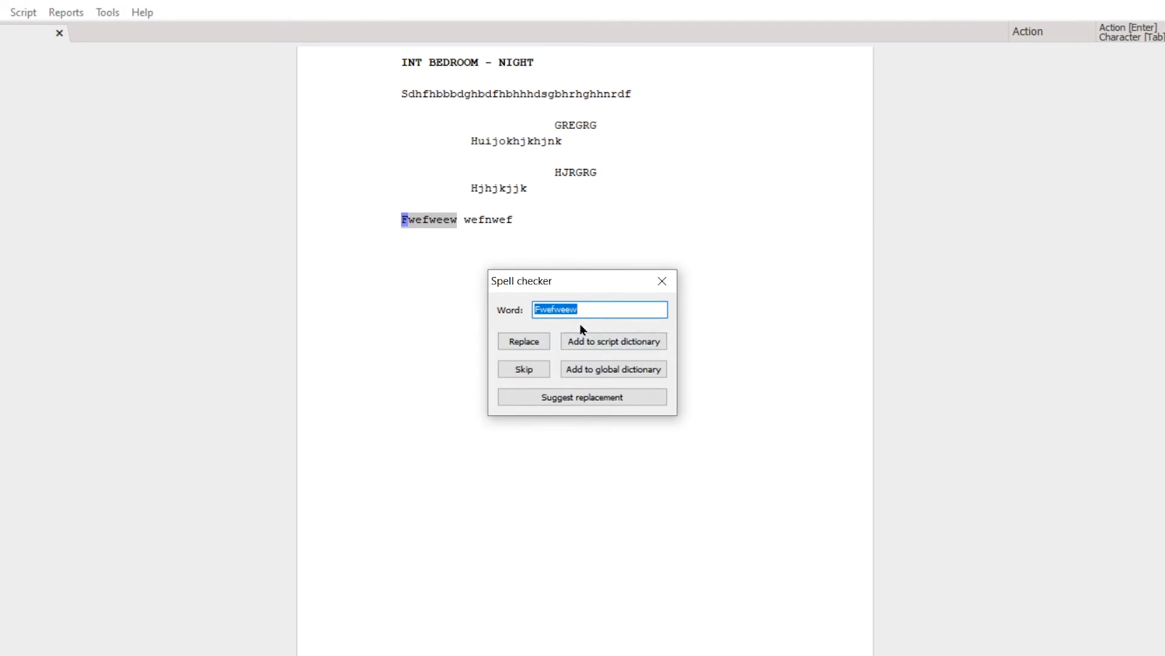
click(564, 399)
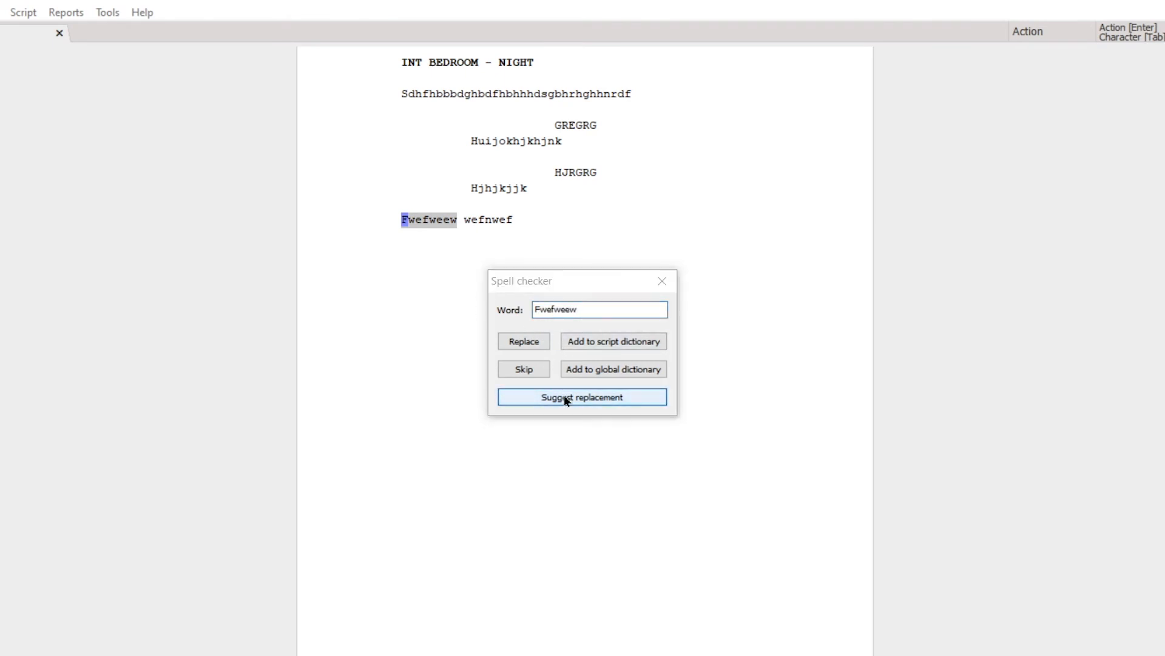
click(662, 408)
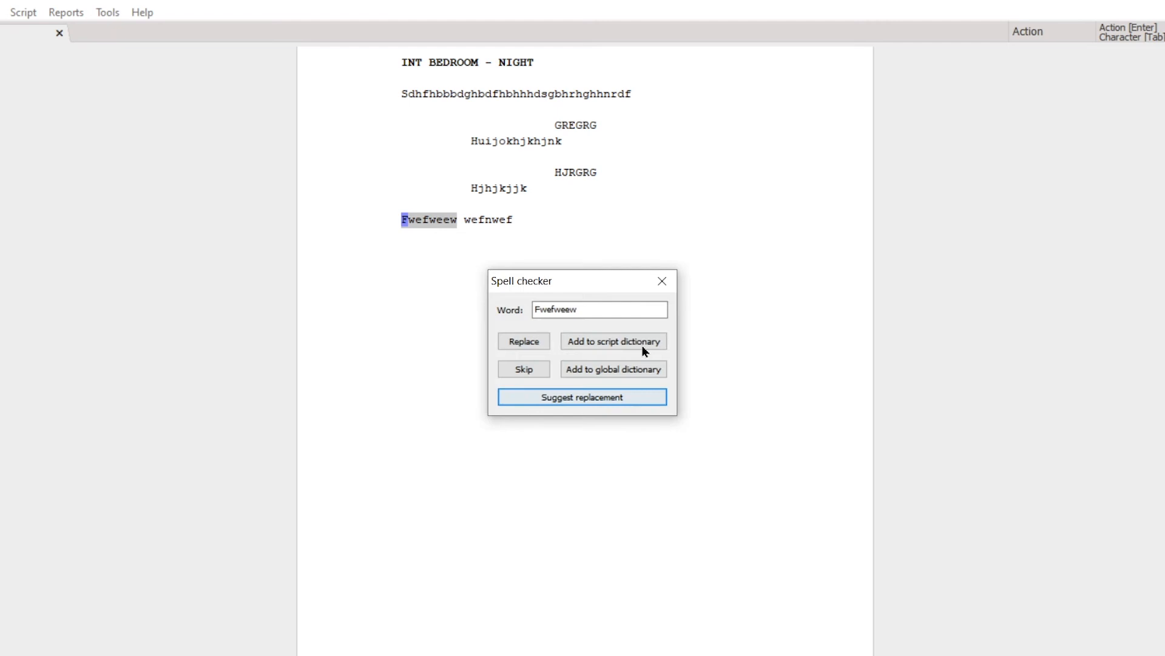
click(662, 281)
- Run the spell checker again from the "GREGRG" cue and close it
click(94, 10)
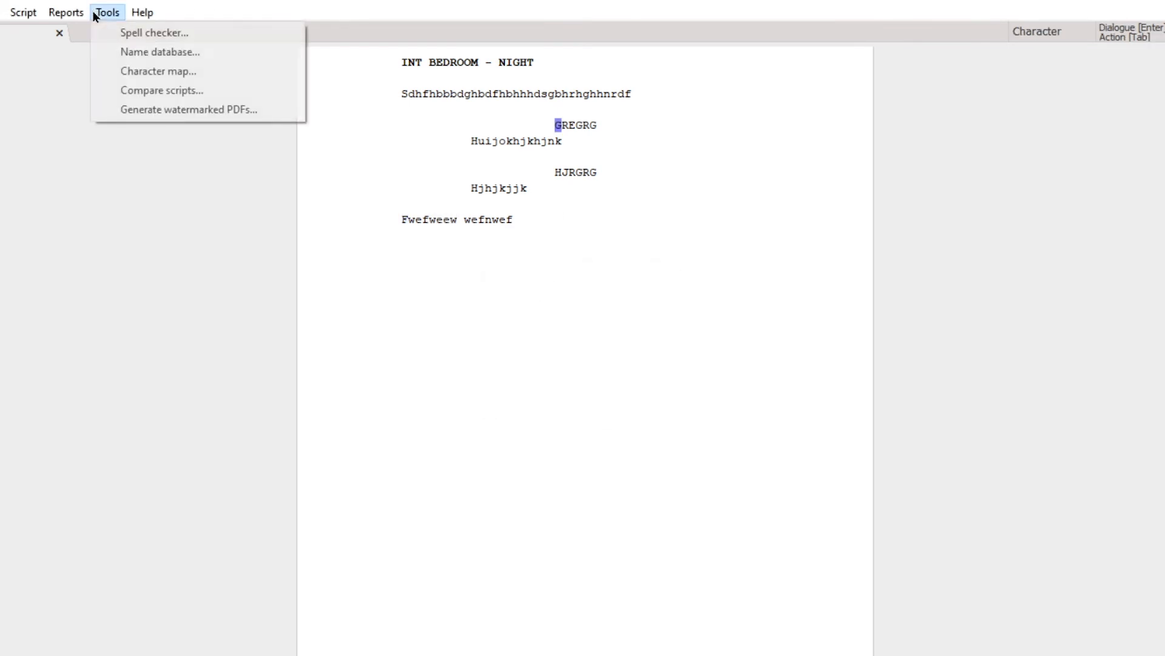
click(143, 30)
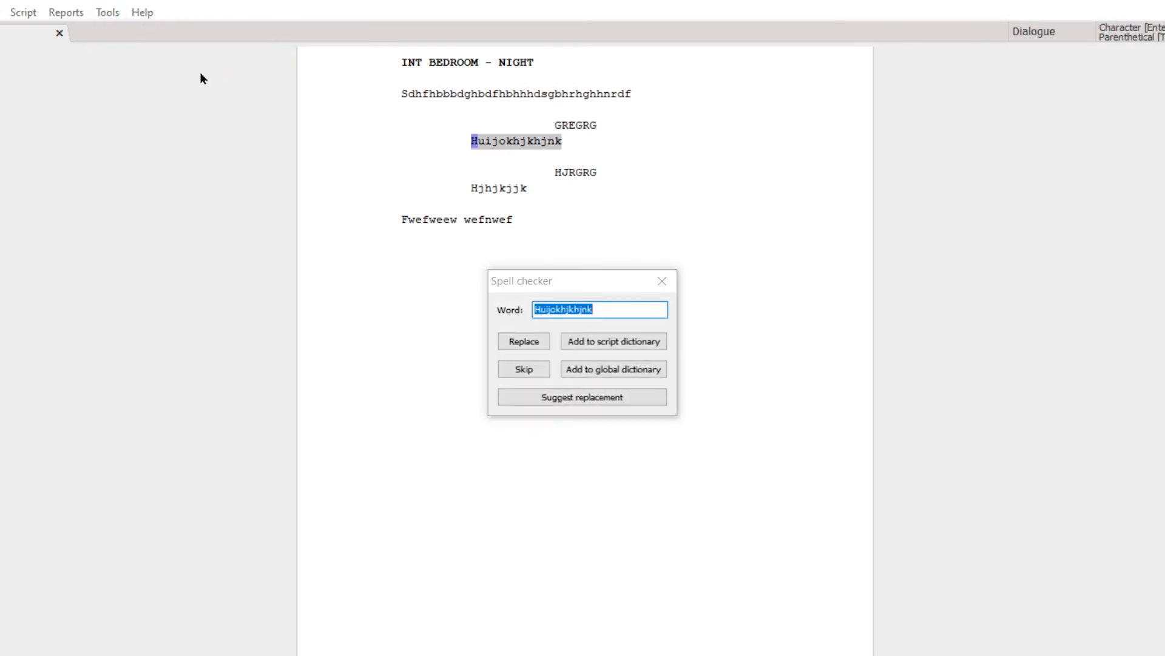
click(660, 281)
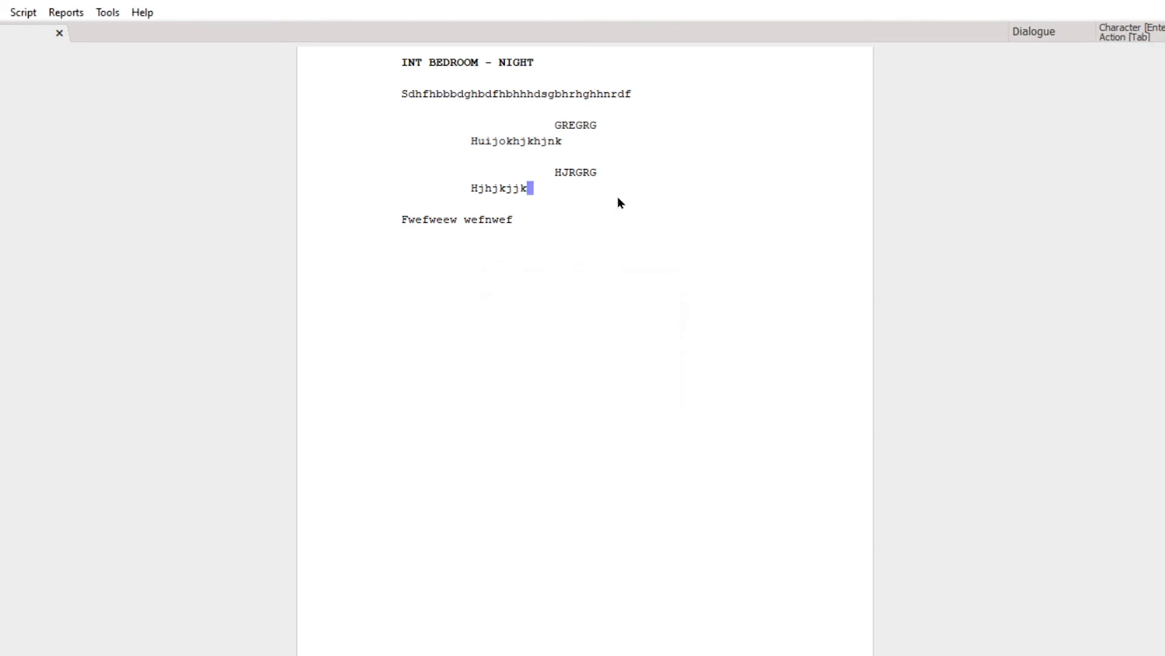
drag(604, 94, 570, 122)
click(565, 141)
click(472, 141)
mouse_move(471, 143)
mouse_down()
mouse_move(559, 143)
mouse_move(469, 142)
mouse_up()
click(559, 144)
click(468, 143)
- Append ", fe" to the last action line and select the script text up to the scene heading
click(565, 216)
text(, fe)
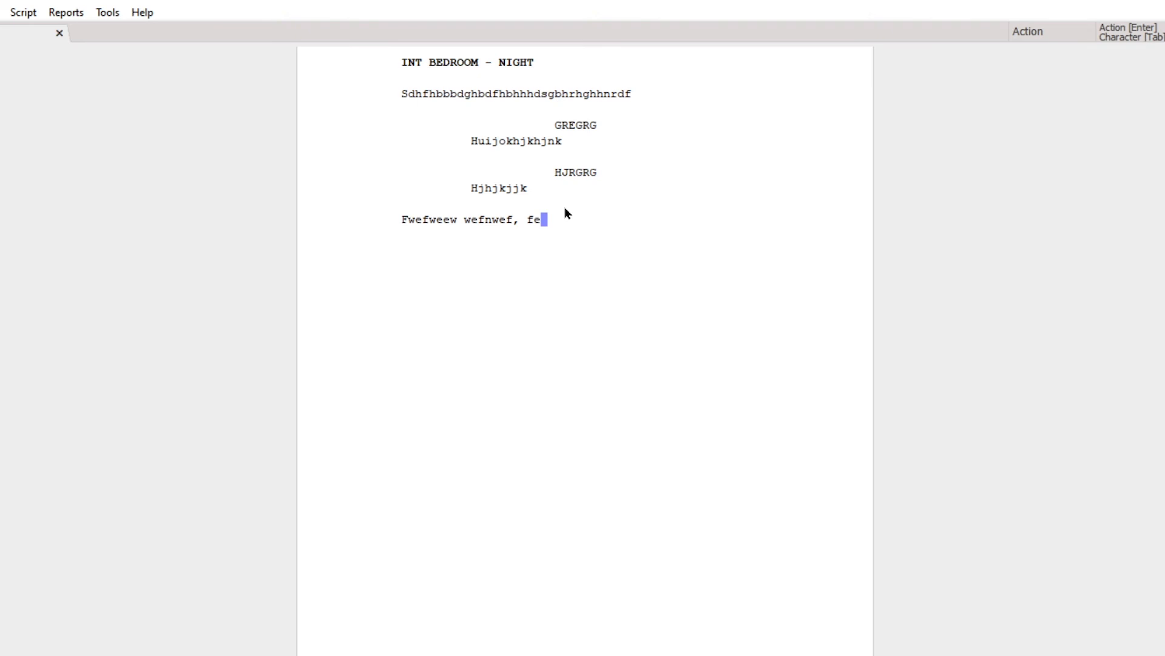
drag(544, 220, 435, 67)
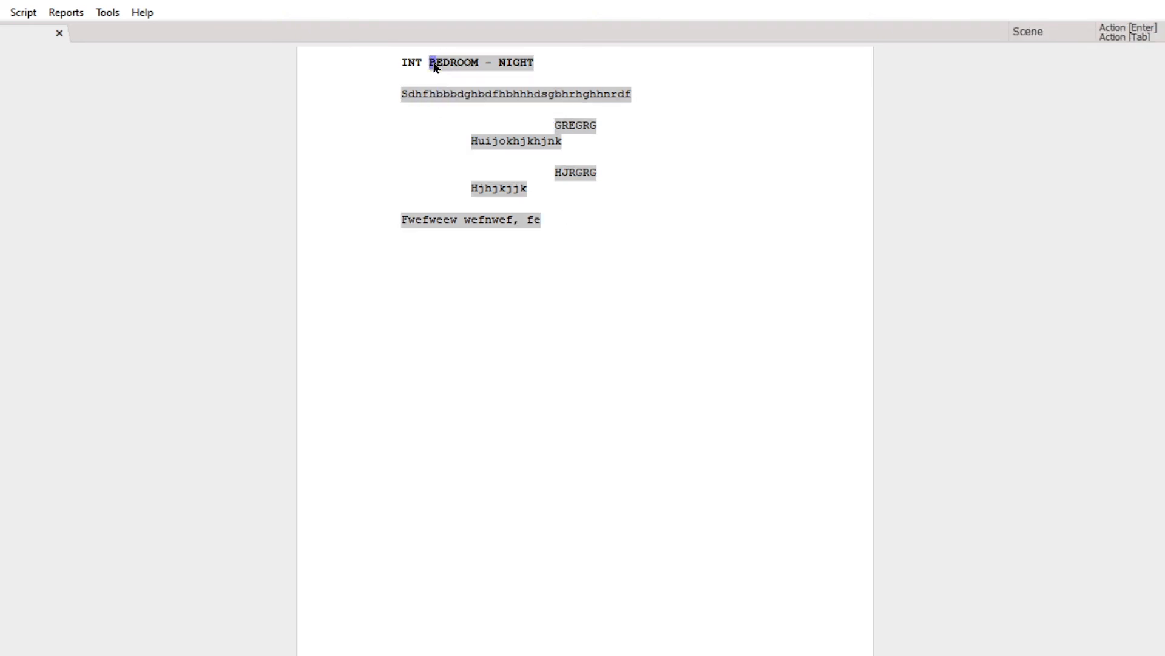
drag(408, 6, 398, 44)
click(533, 316)
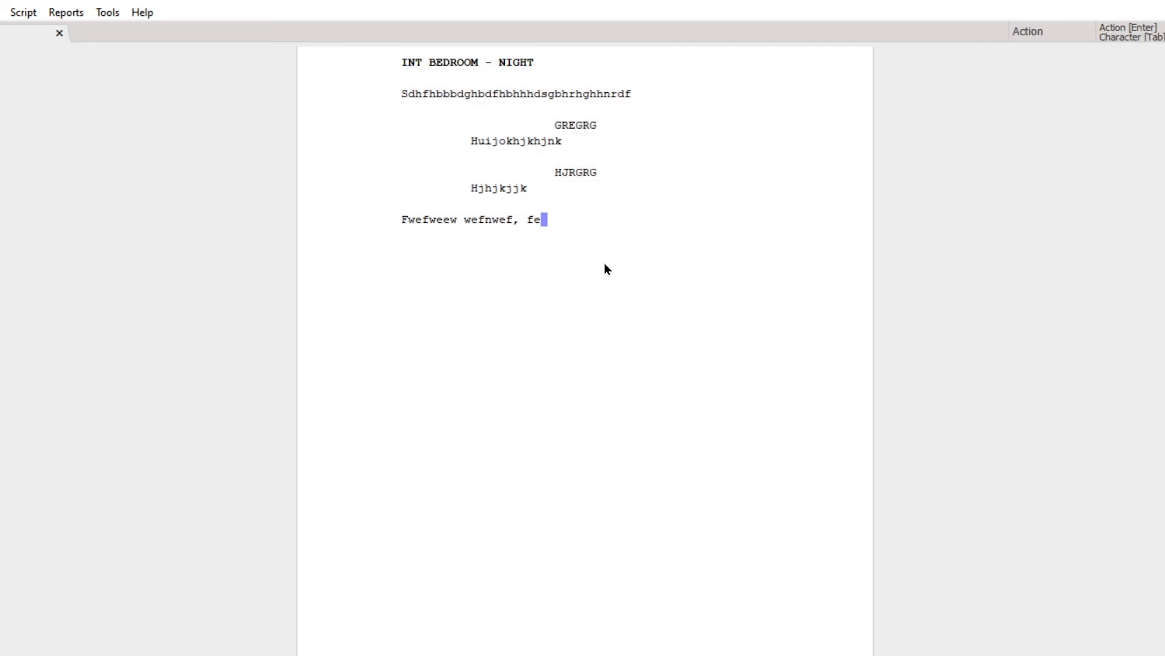
- Remove ", fe" from the end of the last action line
drag(604, 267, 493, 135)
drag(465, 80, 551, 212)
click(582, 238)
key(BackSpace)
key(BackSpace)
key(BackSpace)
key(BackSpace)
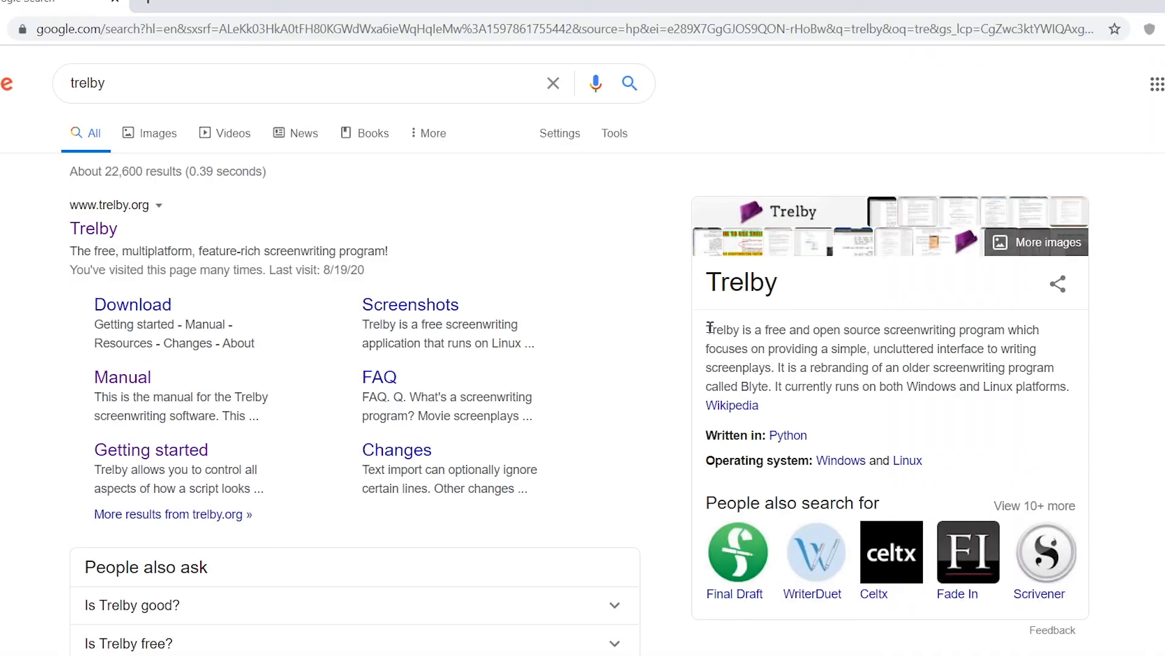
- Highlight Trelby's description in the browser's search results, and paste the copied script after "wefnwef" in Trelby
drag(711, 329, 871, 386)
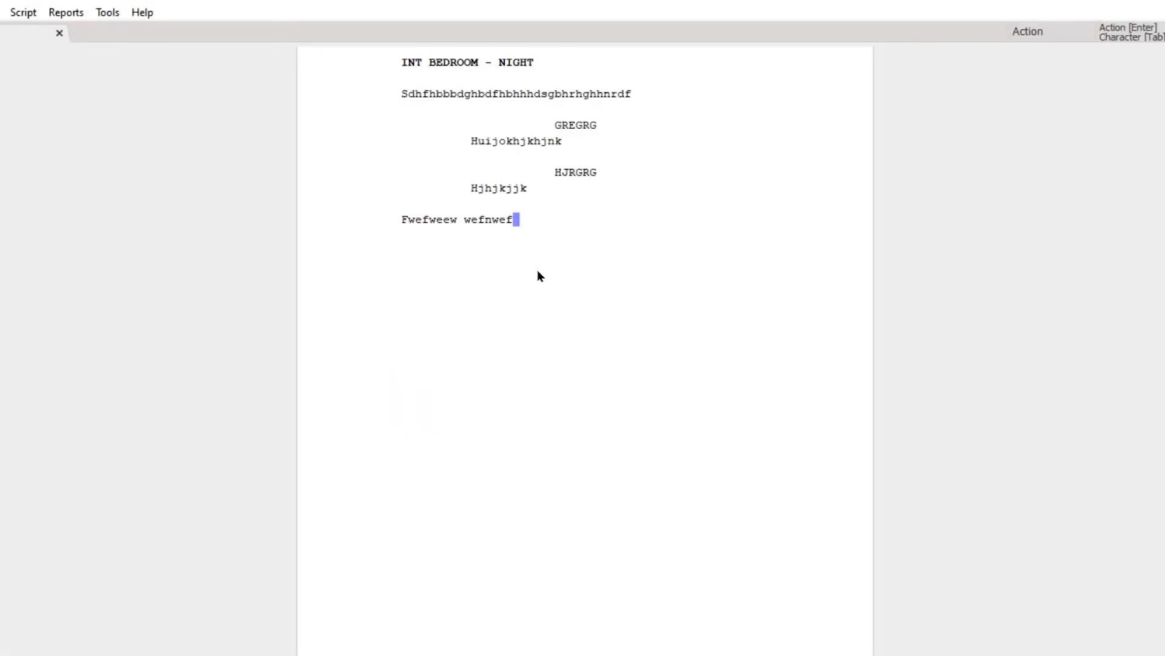
key(ctrl+v)
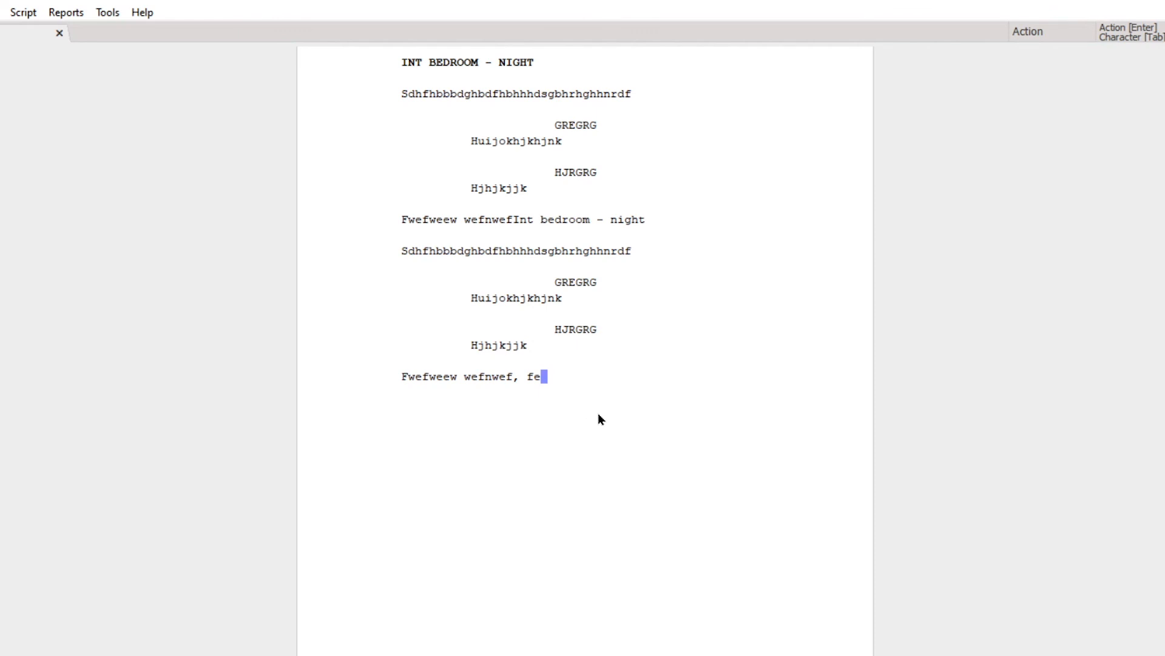
- Copy the whole script and paste it on a new line after its last action line
drag(598, 417, 405, 65)
key(ctrl+c)
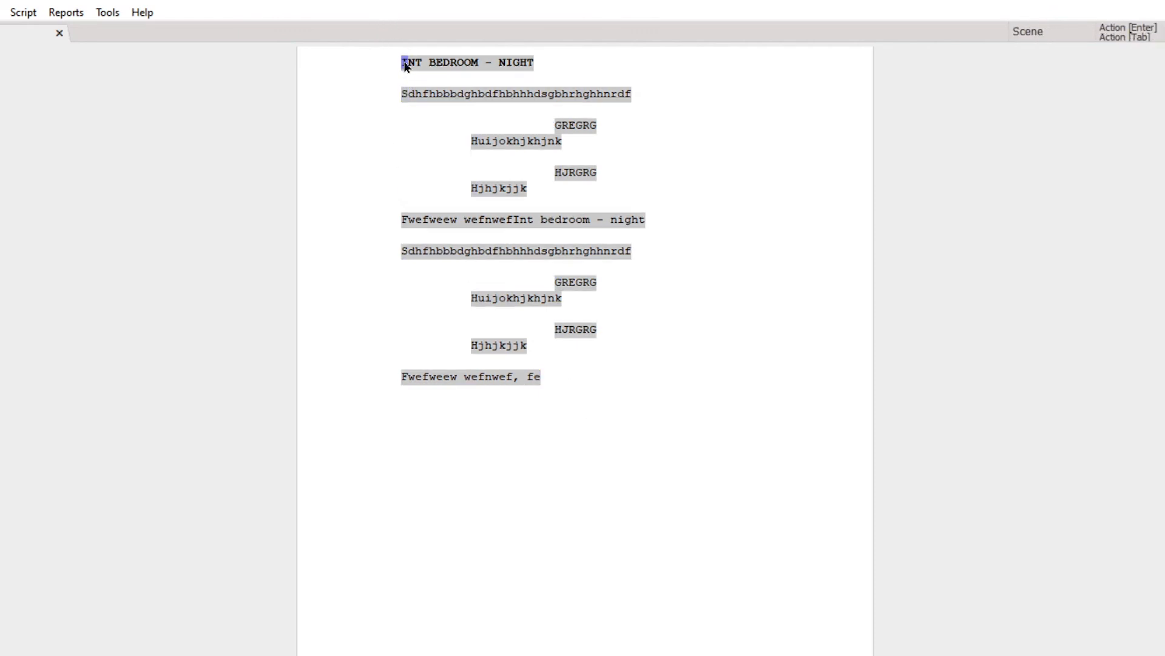
click(574, 344)
click(596, 367)
key(Return)
key(Return)
key(ctrl+v)
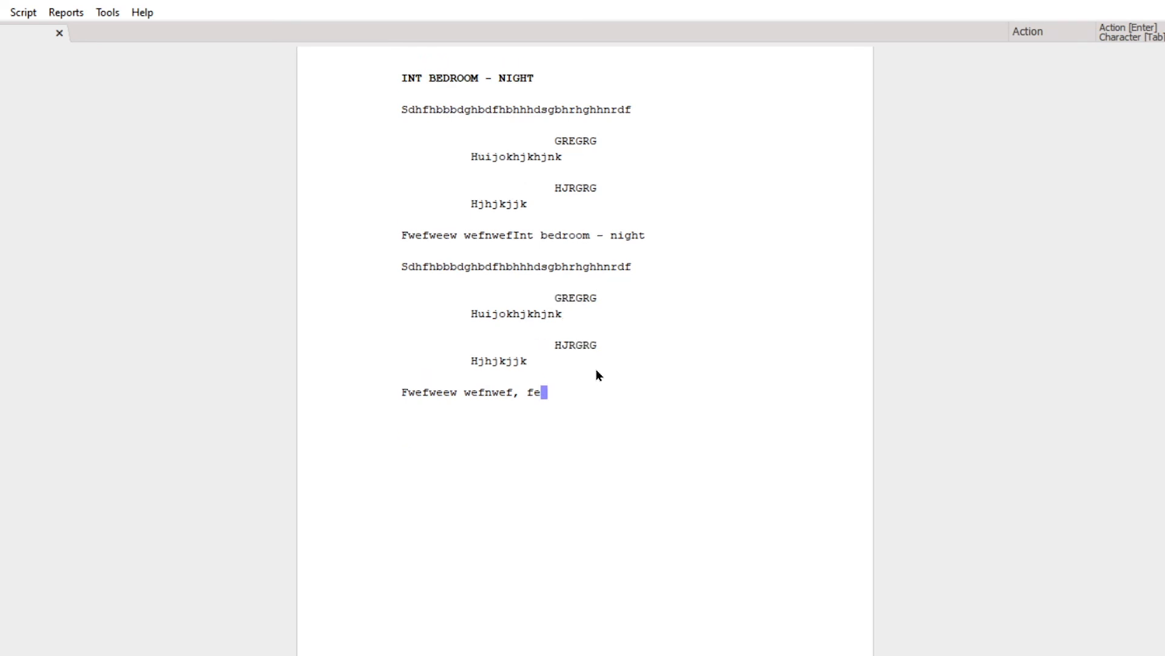
- Add an empty action line below the script's last action line
text(Int bedroom - night Sdhfhbbbdghbdfhbhhhdsgbhrhghhnrdf GREGRG Huijokhjkhjnk HJRGRG Hjhjkjjk Fwefweew wefnwefInt bedroom - night Sdhfhbbbdghbdfhbhhhdsgbhrhghhnrdf GREGRG Huijokhjkhjnk HJRGRG Hjhjkjjk Fwefweew wefnwef, fe)
scroll(602, 298, up, 11)
key(ctrl+a)
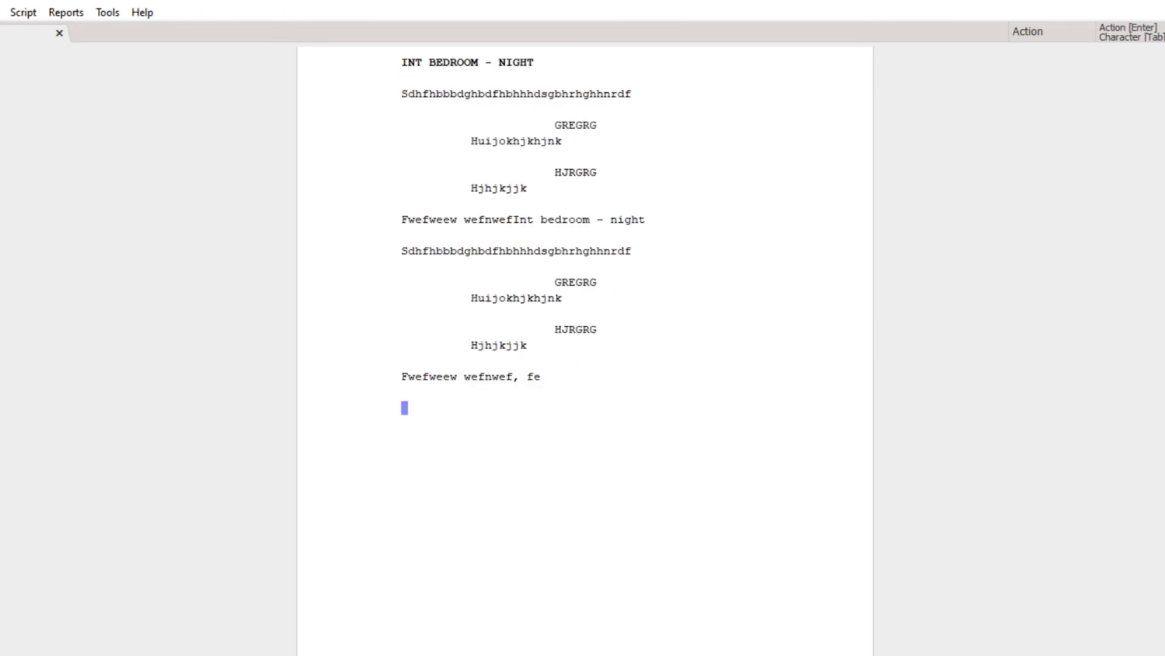
- Open the Find & Replace dialog and close it unused, and look over the file commands without choosing one
key(ctrl+f)
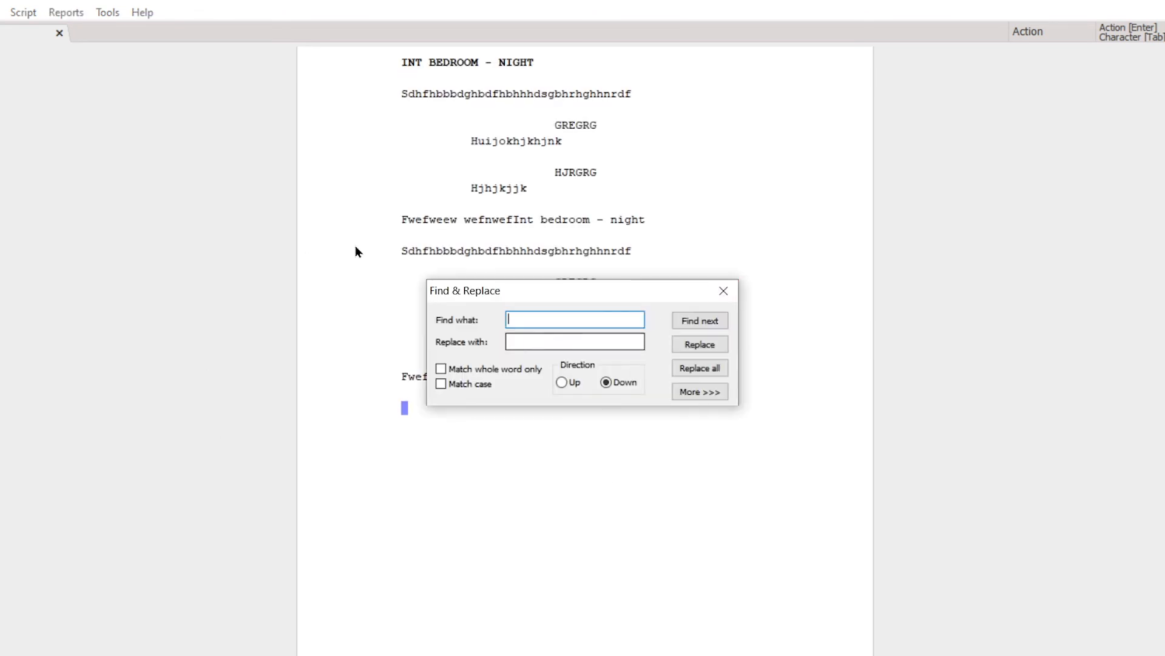
click(731, 298)
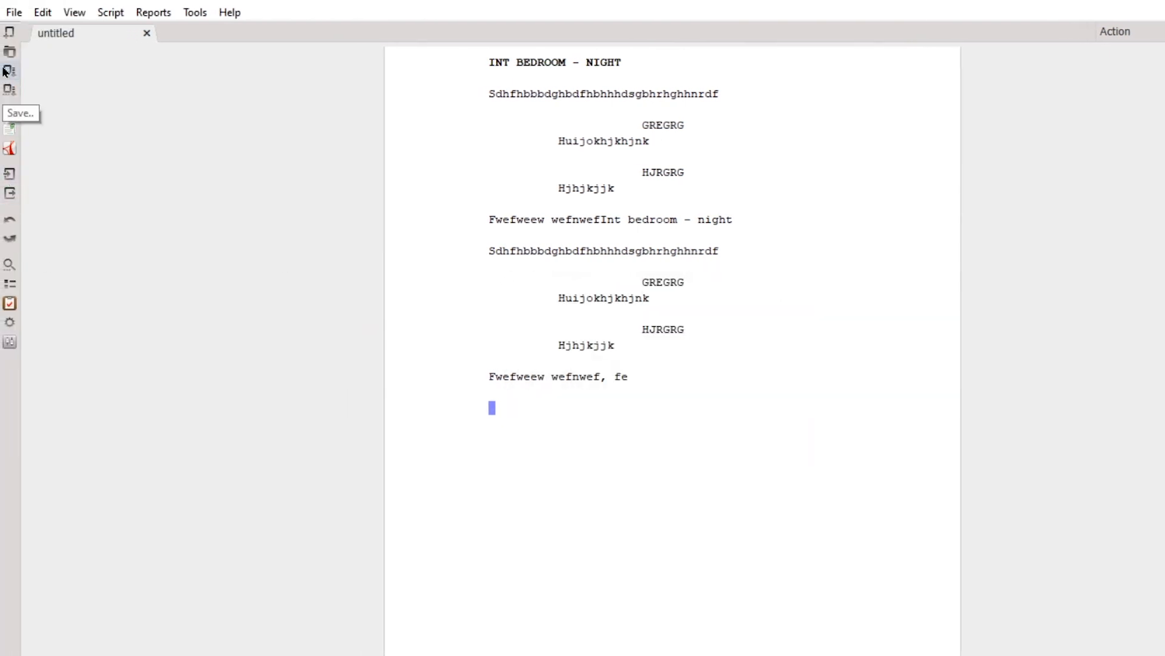
click(13, 12)
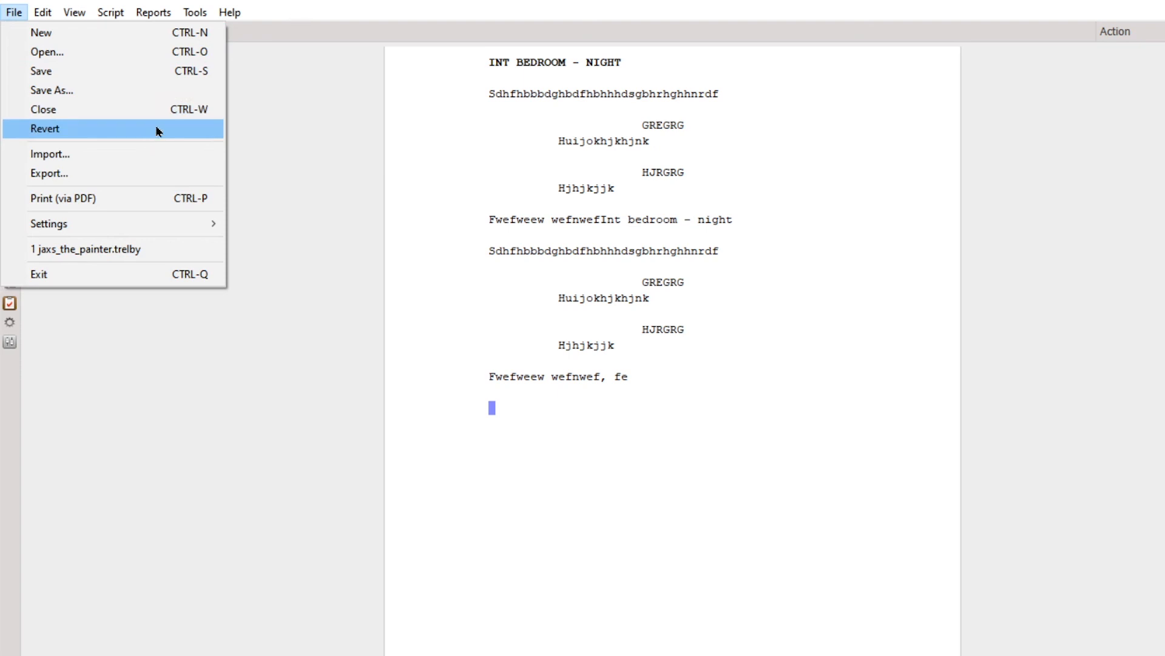
click(650, 427)
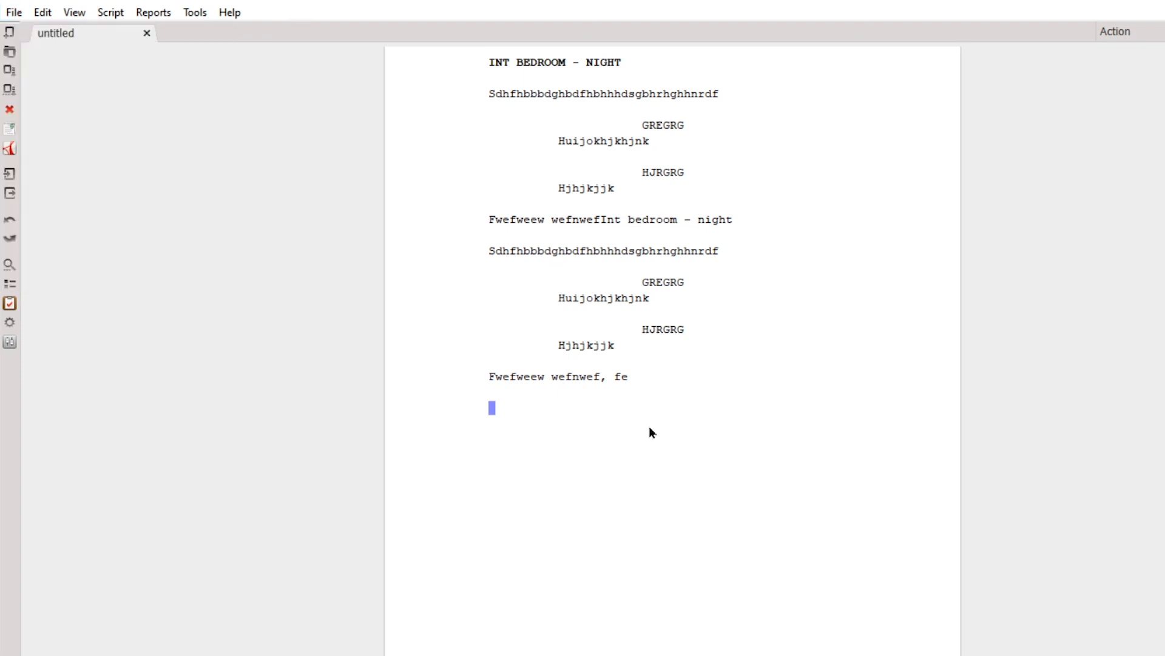
- Switch to the browser, open the Trelby website from the search results and go to its Download page
text(Sc)
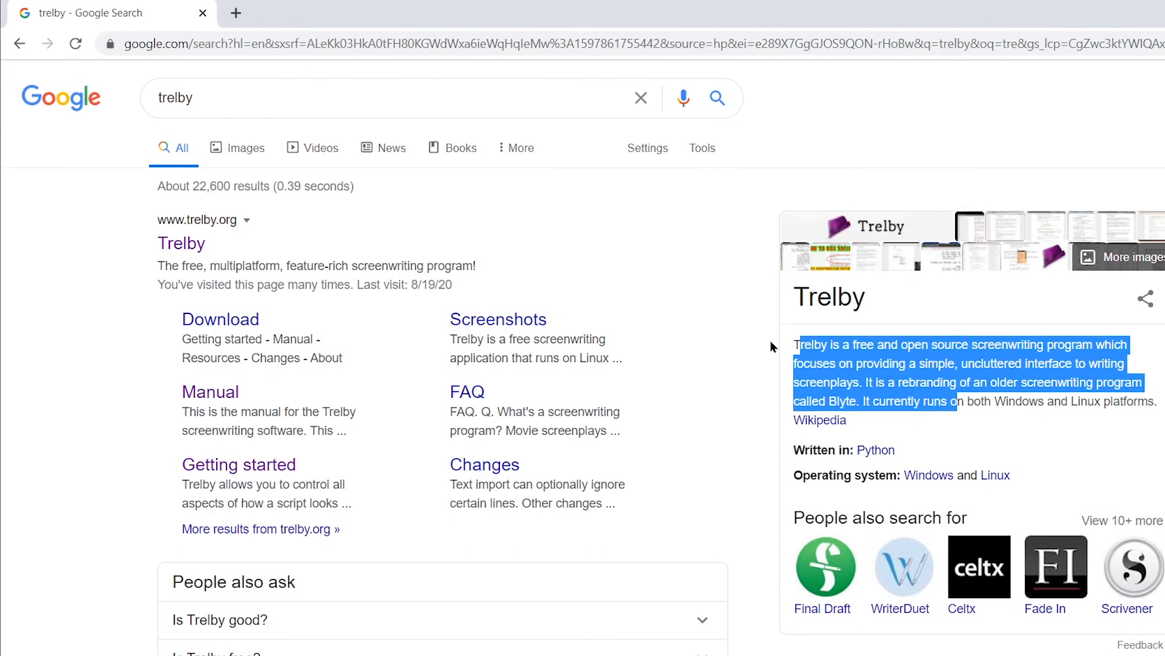
click(770, 341)
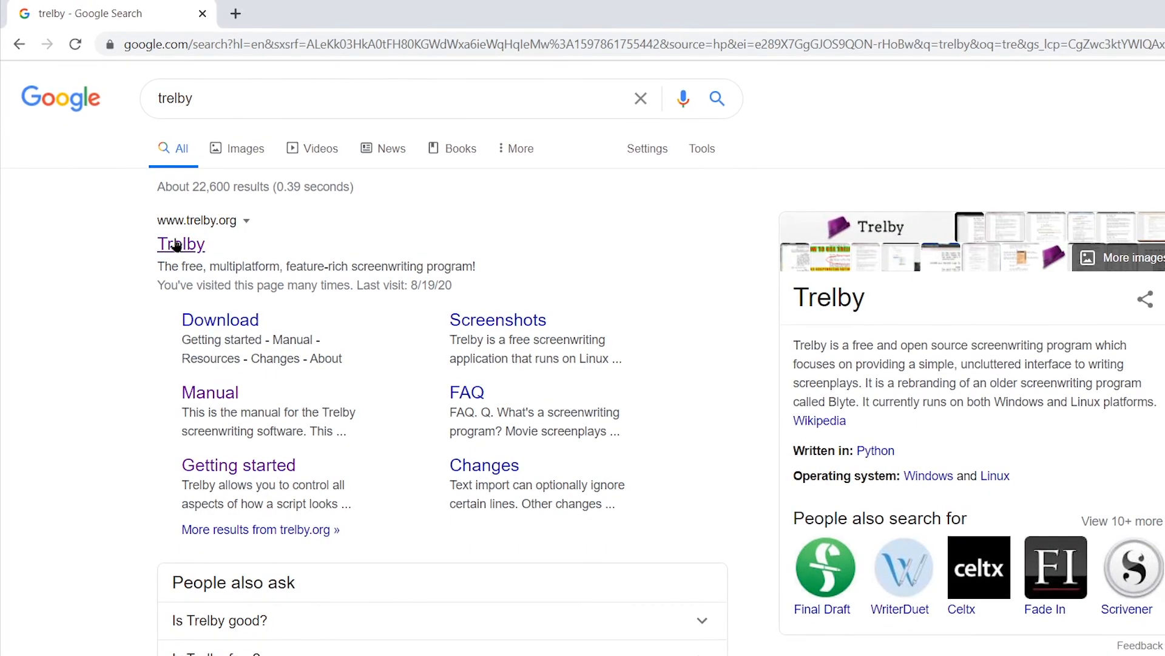
click(177, 245)
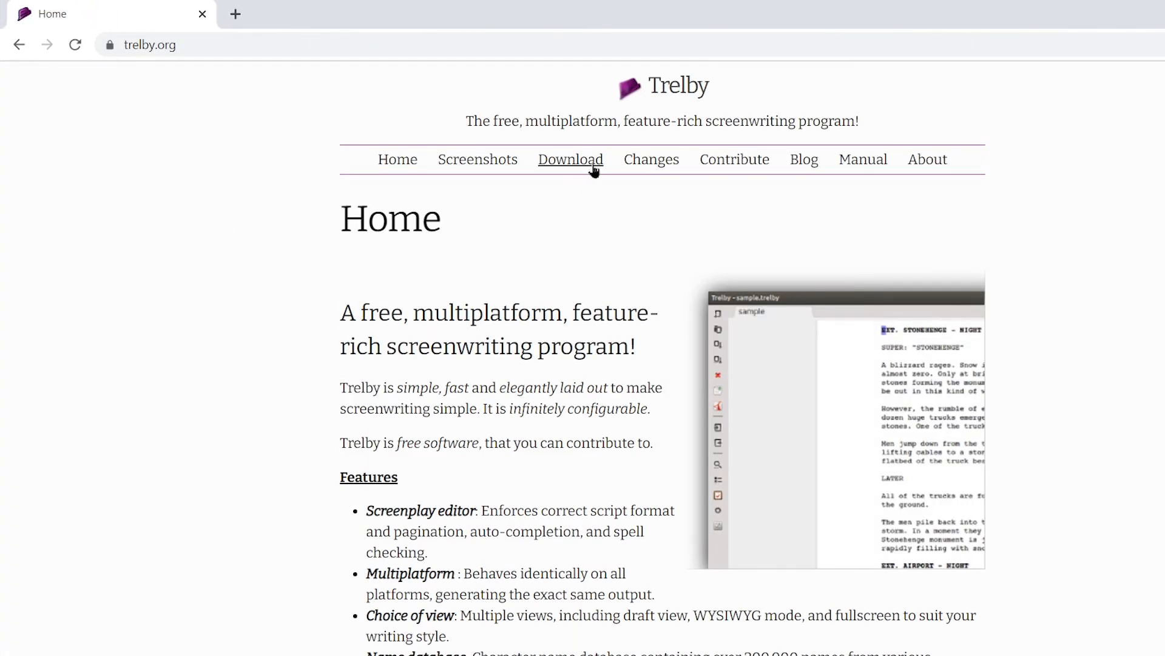
click(600, 170)
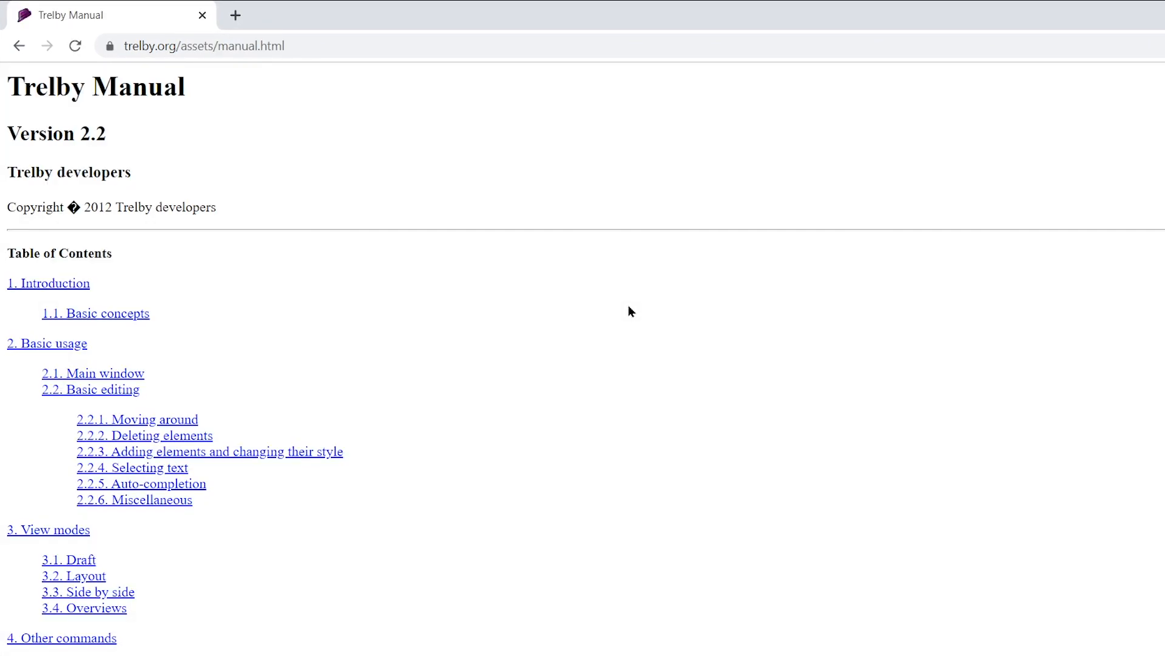
- Look over the online Trelby Manual's table of contents, highlight "Trelby" in its title and return to the Download page
scroll(628, 305, down, 10)
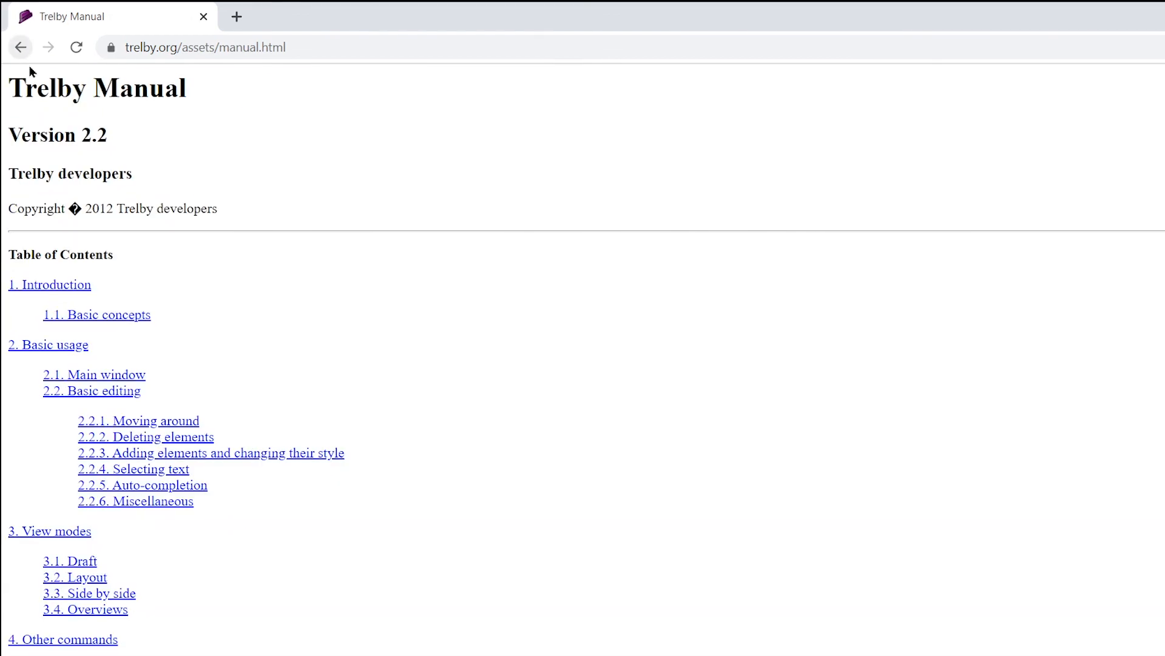
drag(8, 85, 85, 91)
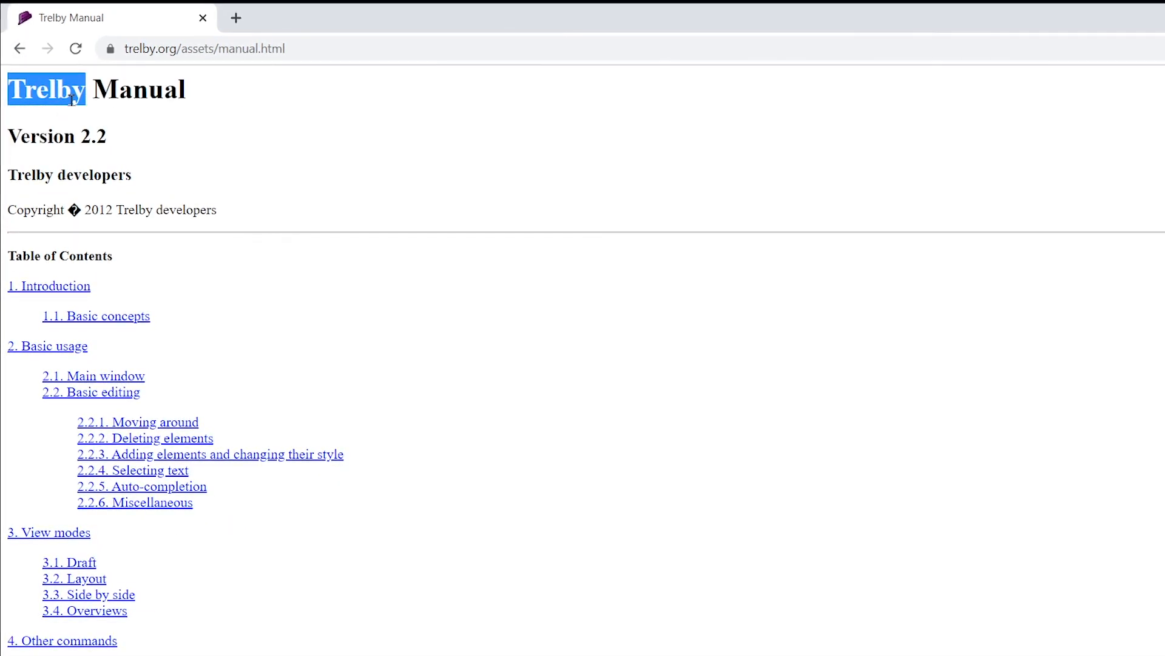
click(20, 53)
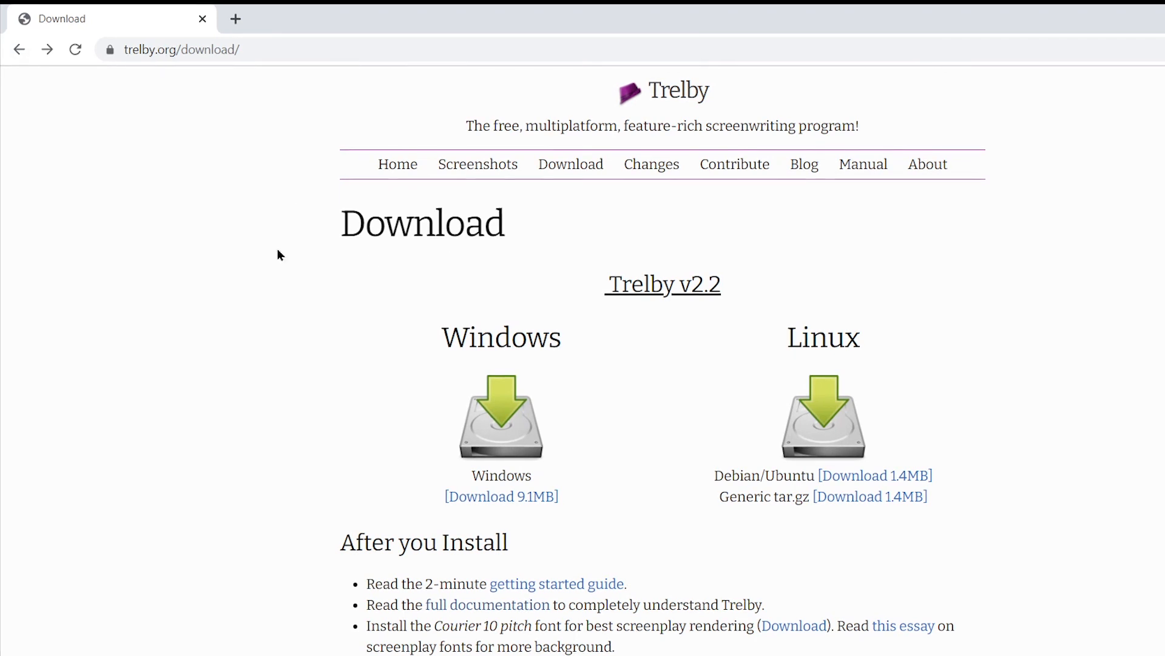
- Return to the Trelby website's Home page, highlight parts of the introduction and look through the Features list
click(398, 163)
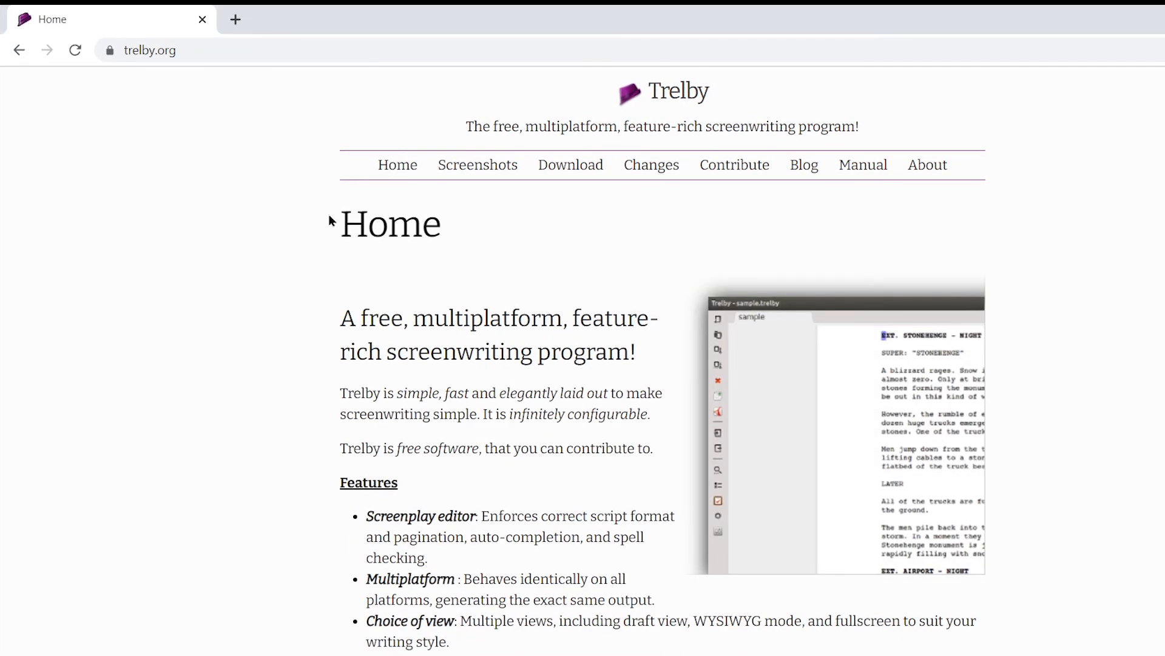
drag(329, 221, 452, 344)
double_click(513, 394)
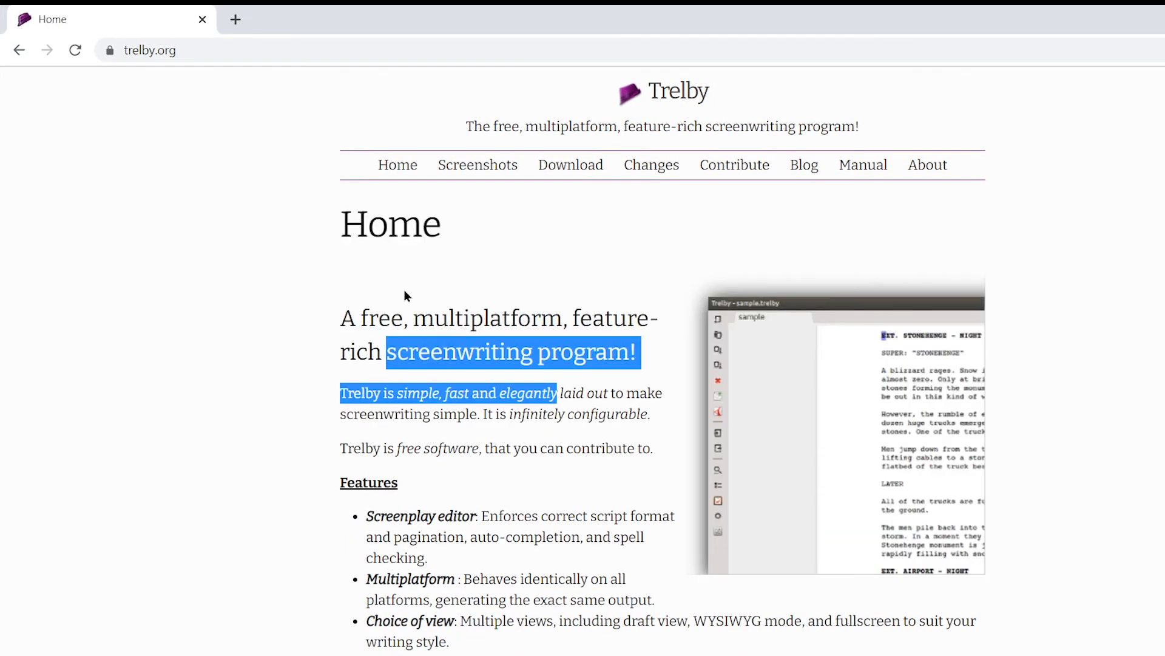
drag(405, 297, 592, 415)
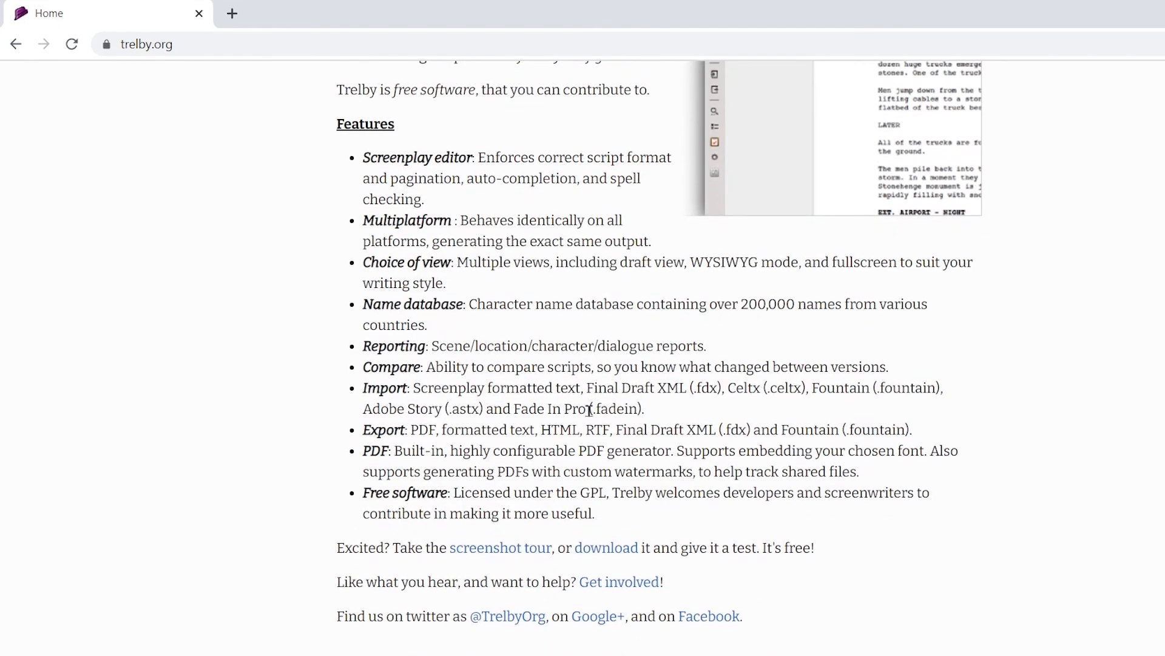
scroll(592, 416, up, 5)
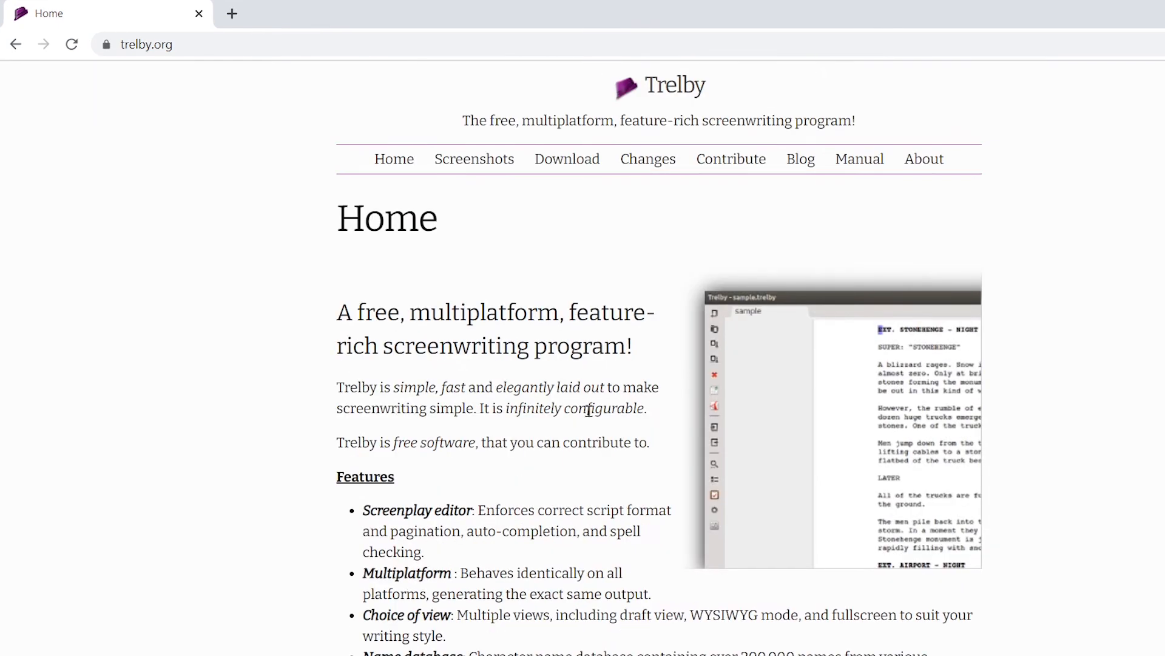